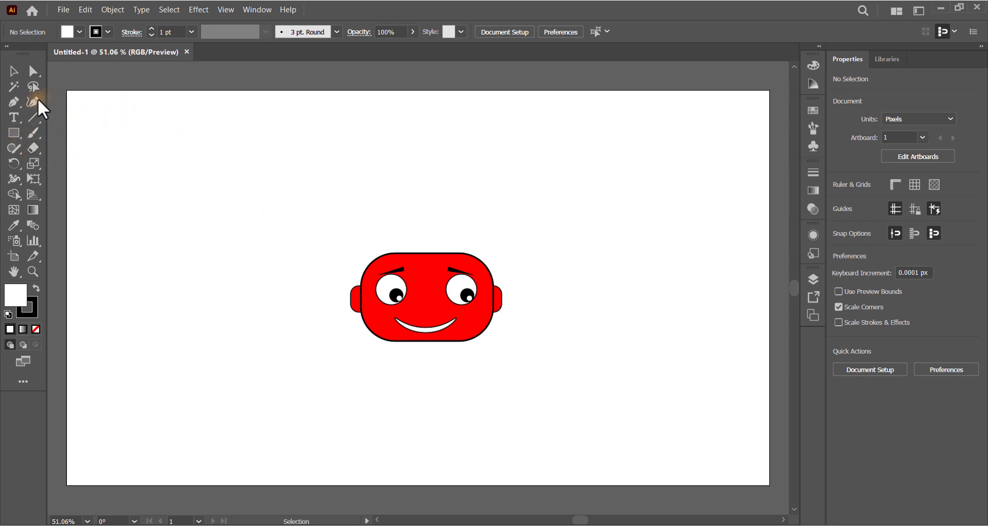
Draw a rectangle in the artboard's upper-left area and round all its corners to a radius of about 48 px
click(13, 133)
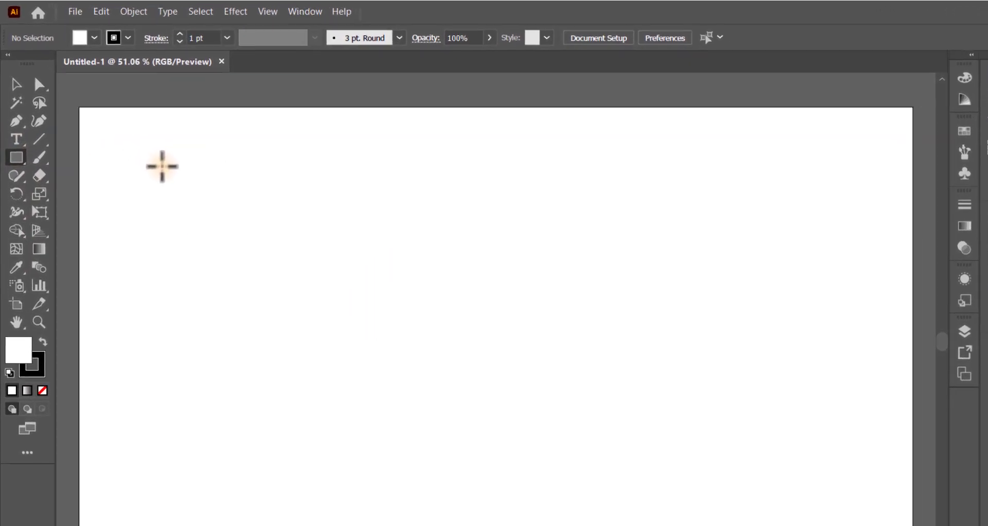
drag(176, 186, 305, 273)
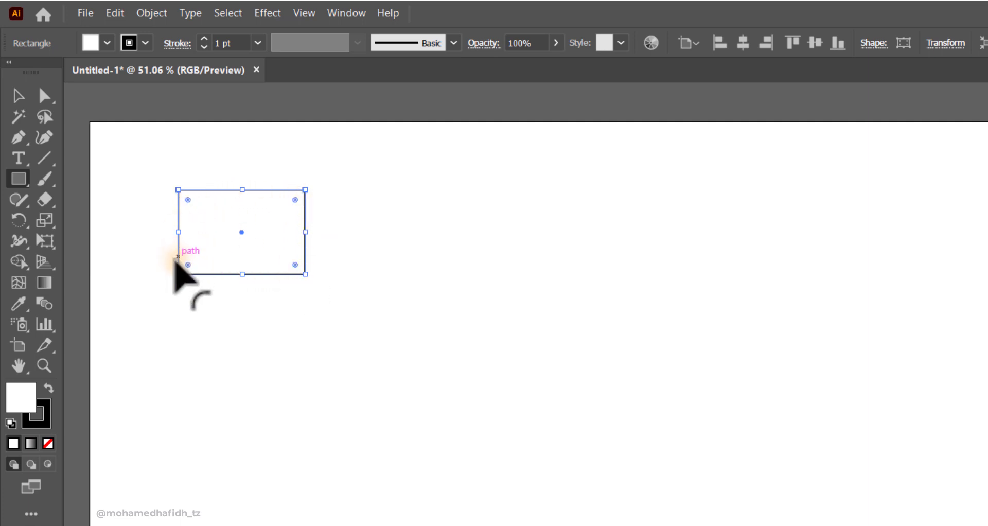
drag(296, 201, 267, 219)
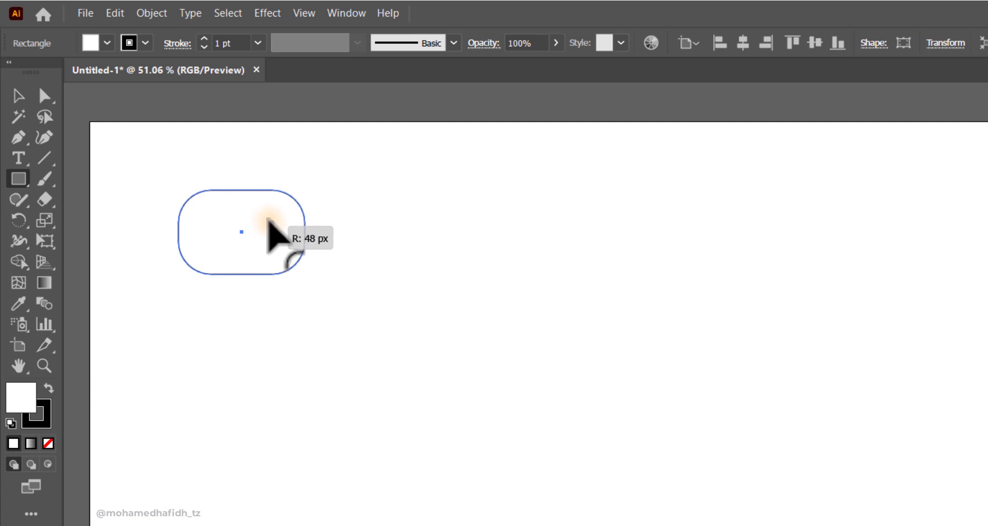
drag(269, 218, 268, 219)
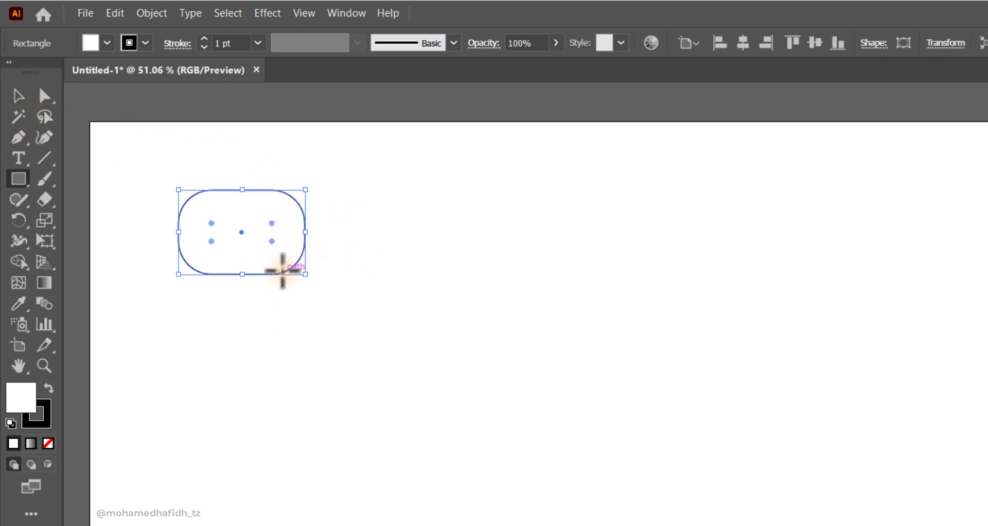
Fill the rounded rectangle with red, set its stroke to 2 pt, and deselect it
click(92, 41)
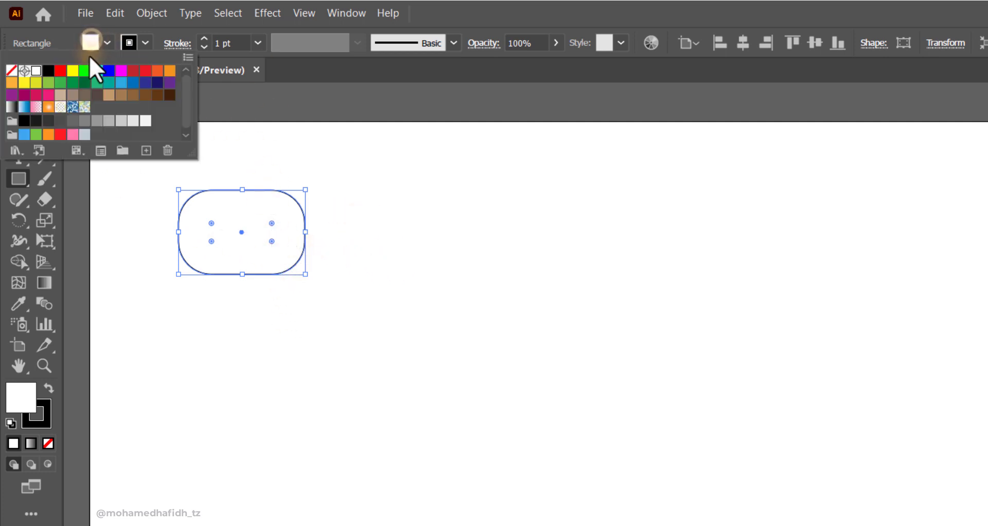
click(61, 70)
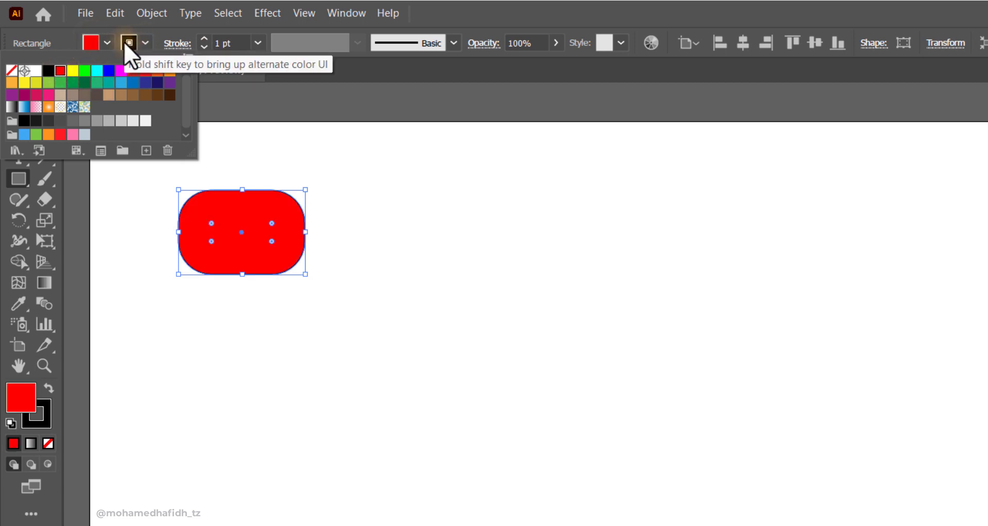
click(212, 42)
click(216, 42)
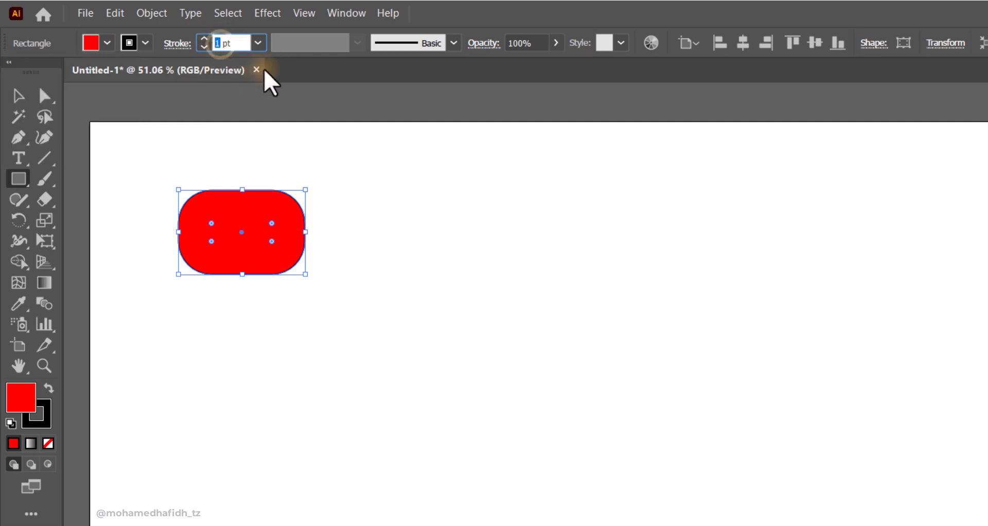
key(Return)
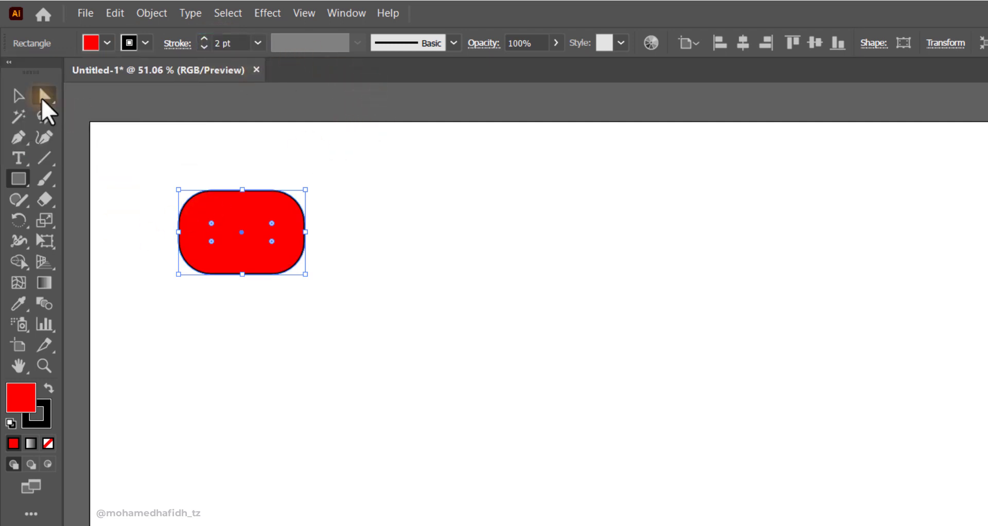
click(21, 96)
click(358, 202)
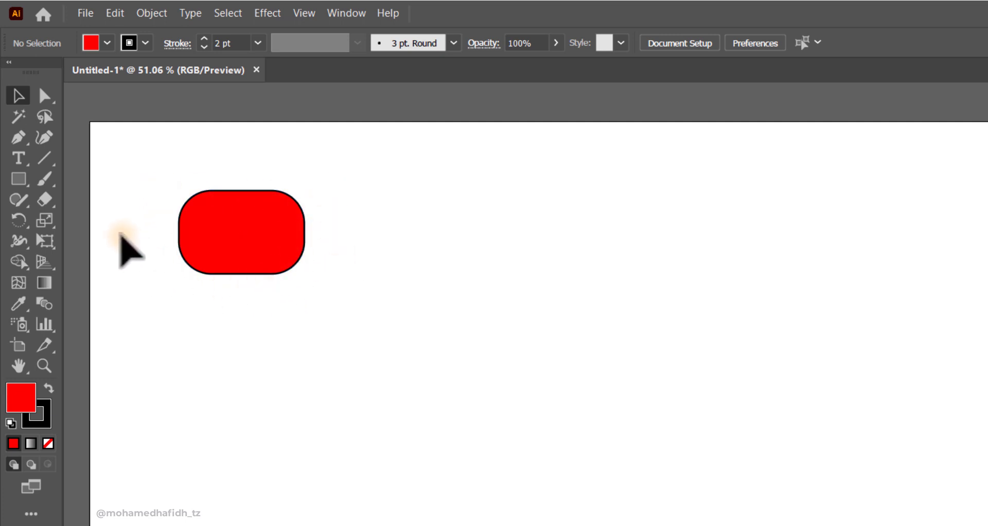
Draw a circle about 43 px in diameter just above the red shape's upper-right corner with the Ellipse tool
drag(18, 175, 70, 219)
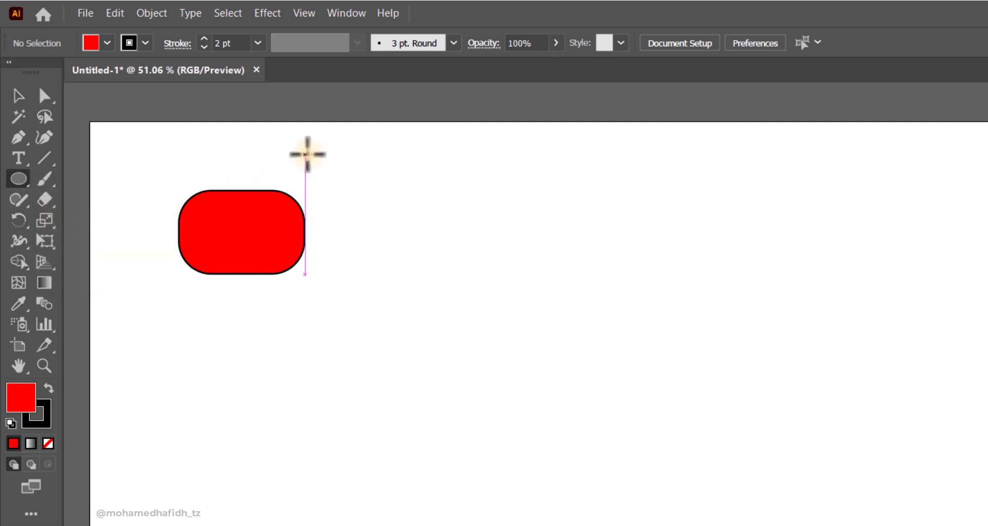
drag(308, 153, 333, 167)
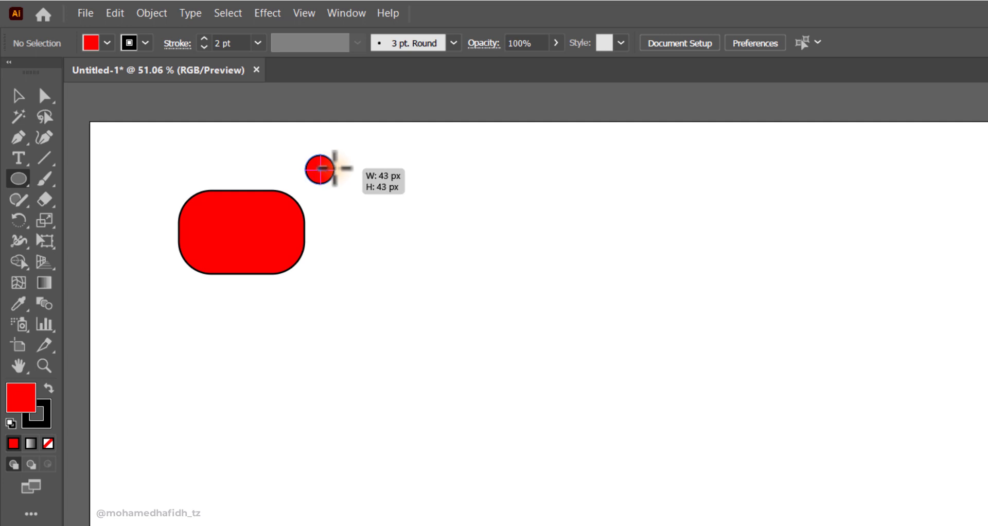
drag(334, 168, 333, 167)
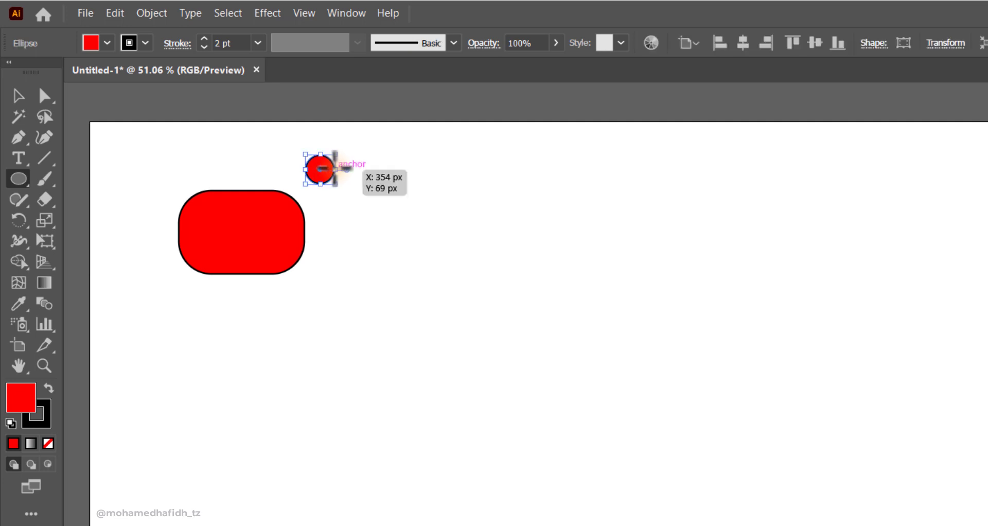
Give the circle a white fill and a 1 pt stroke
click(91, 40)
click(11, 71)
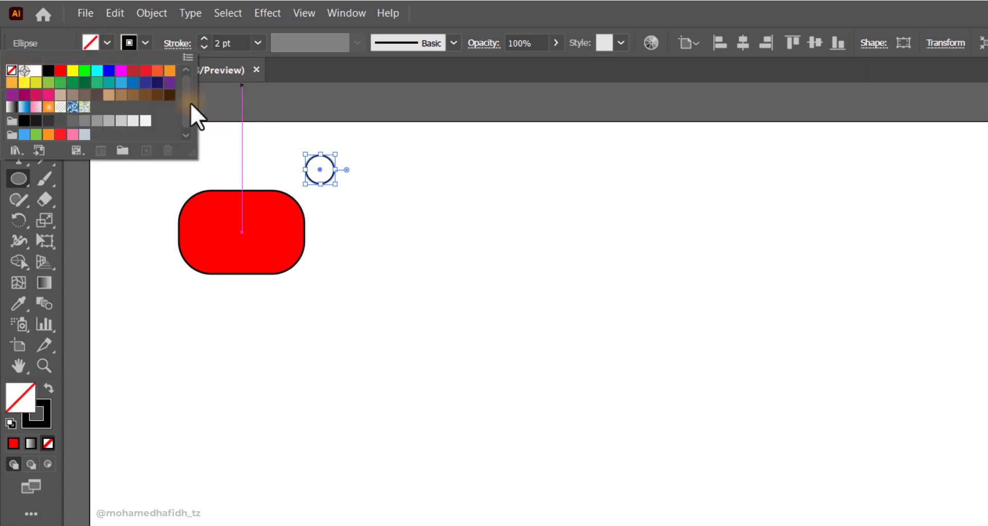
click(36, 70)
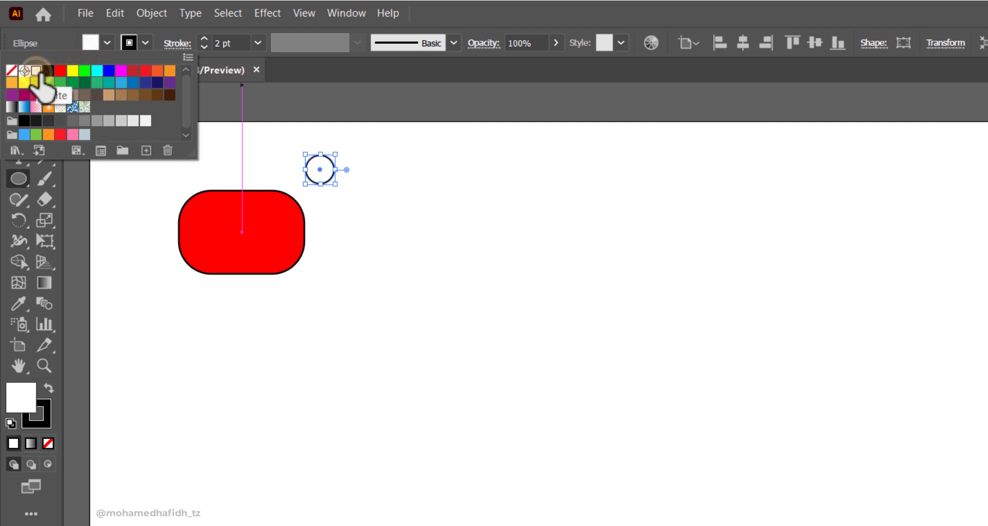
click(205, 46)
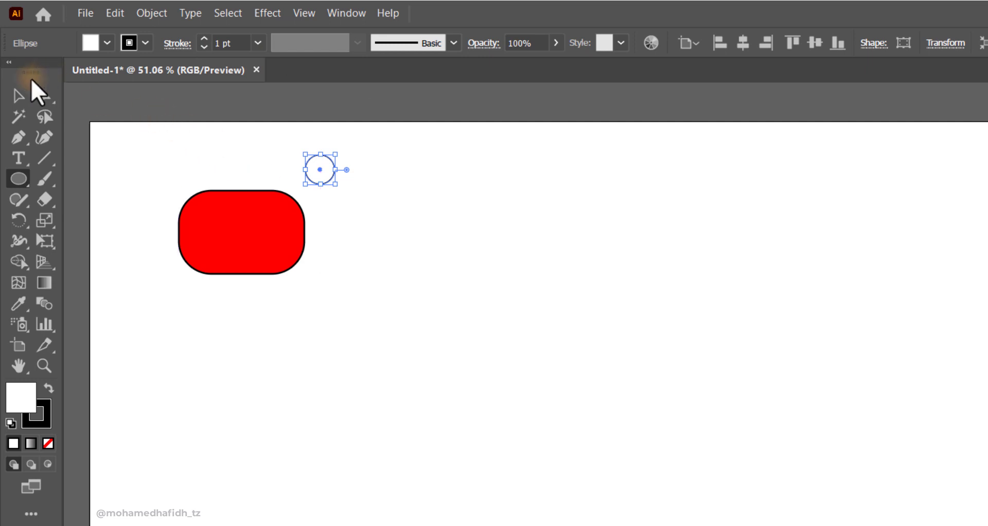
Move the white circle slightly up and to the left, and deselect it
click(19, 96)
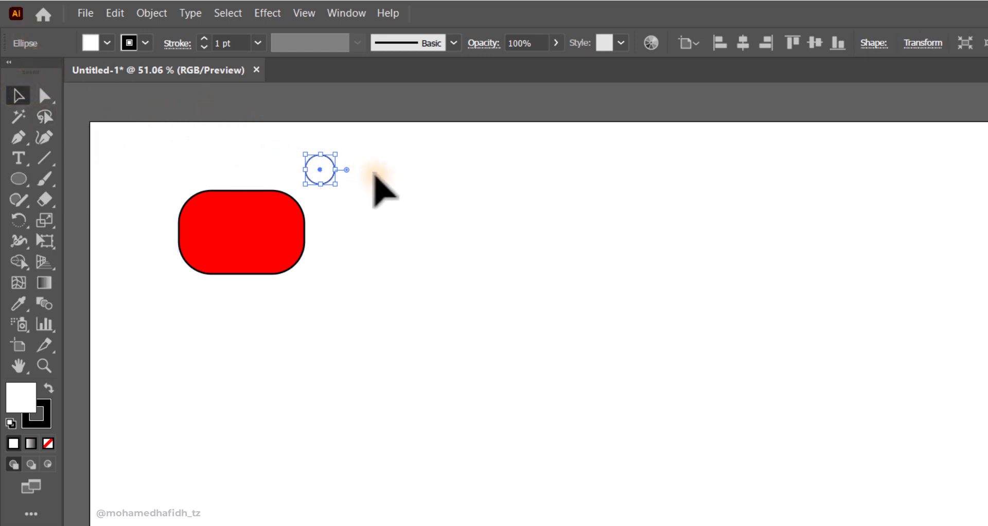
click(348, 175)
drag(322, 171, 319, 165)
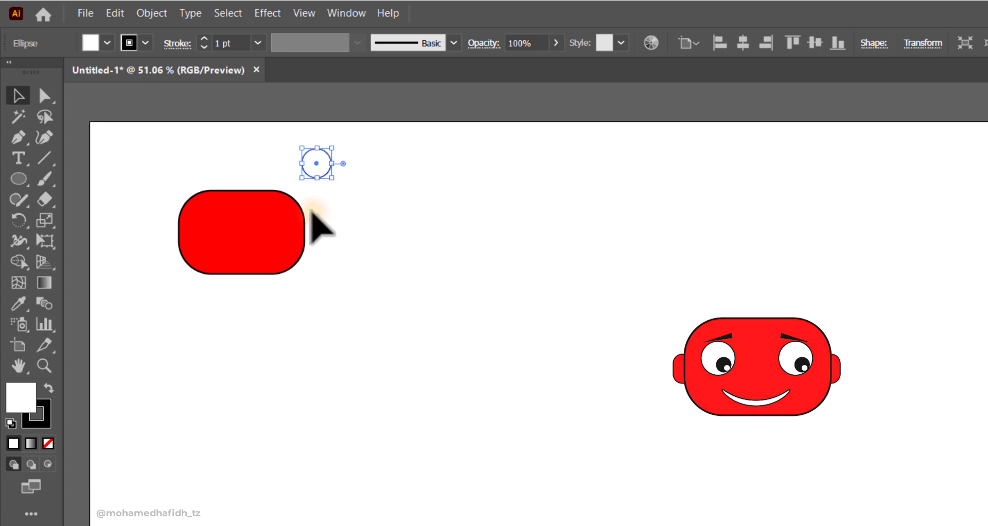
click(314, 192)
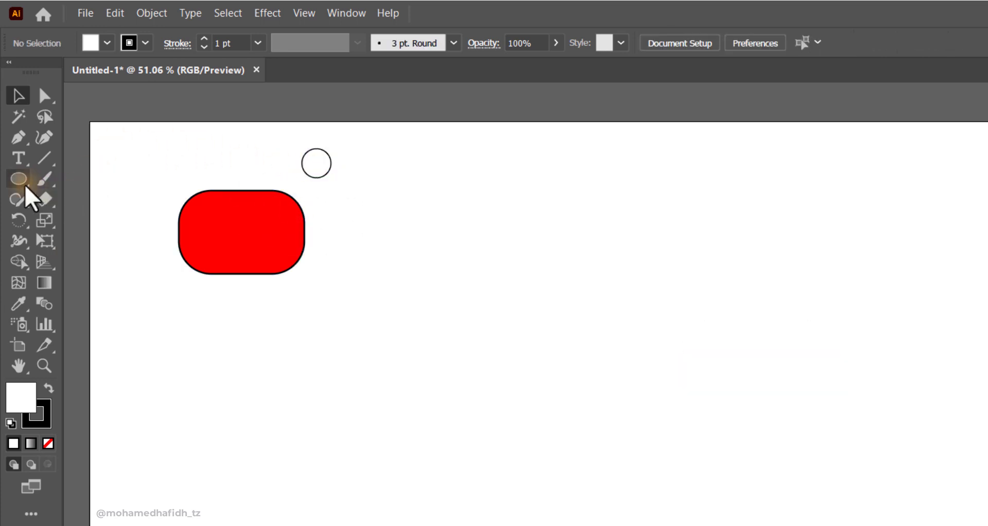
Draw a smaller circle about 21 px in diameter above and to the left of the red shape
click(16, 175)
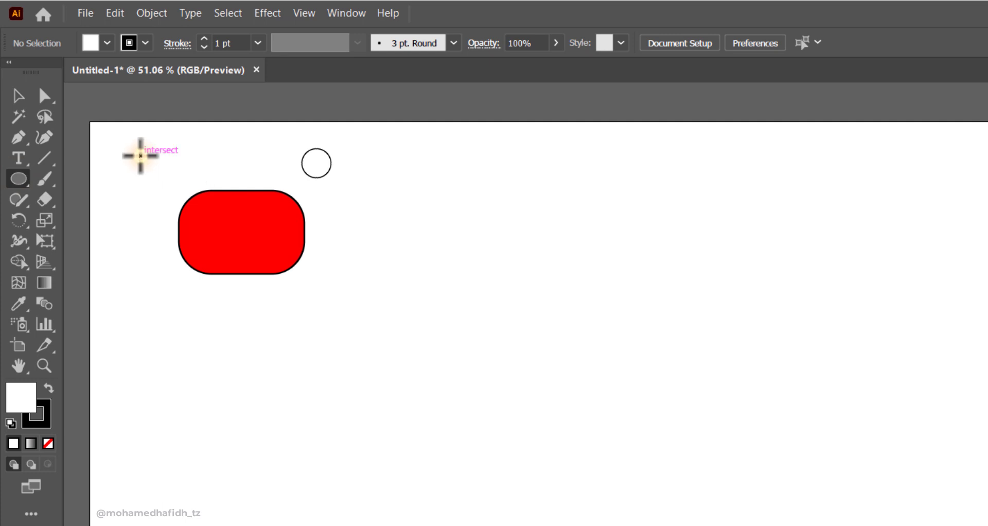
drag(141, 155, 154, 163)
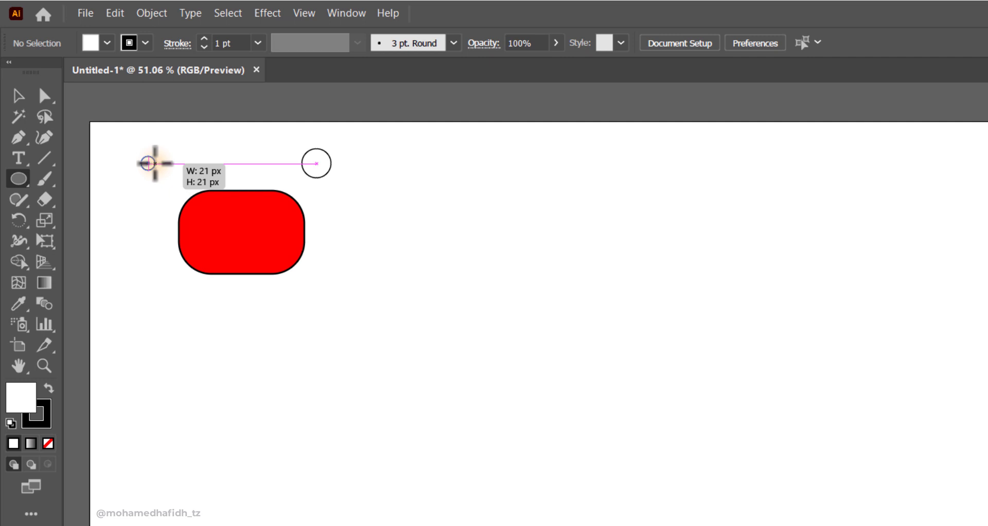
drag(147, 162, 147, 163)
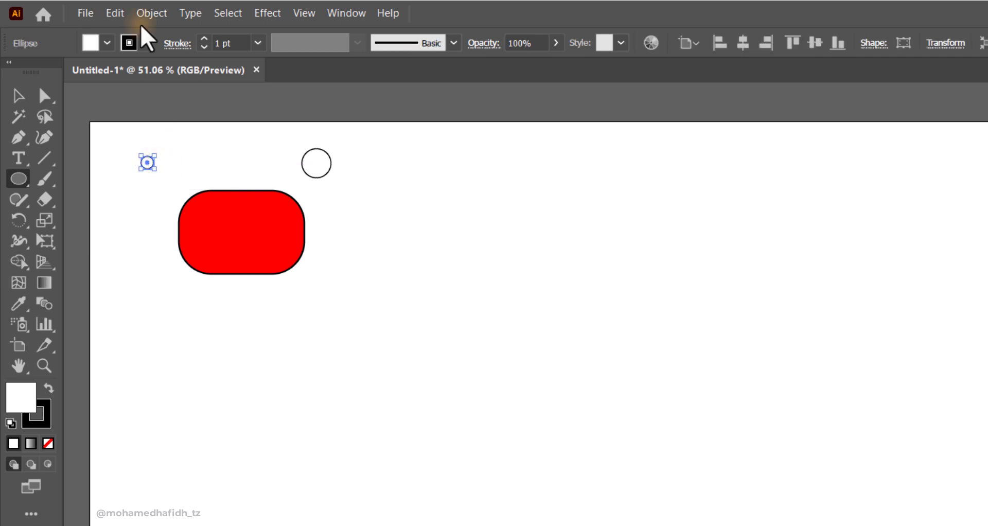
Fill the small circle with black, remove its stroke, and deselect it
click(88, 42)
click(48, 70)
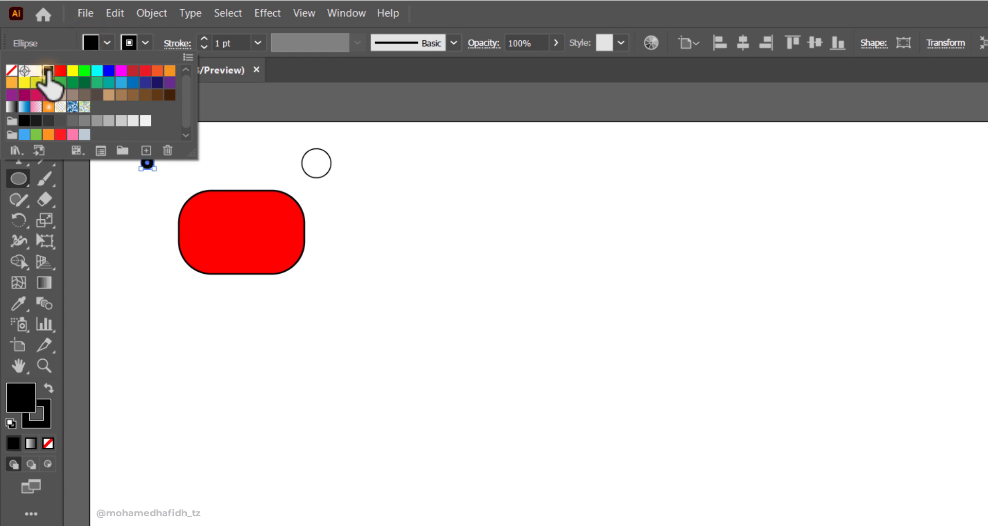
click(130, 41)
click(126, 41)
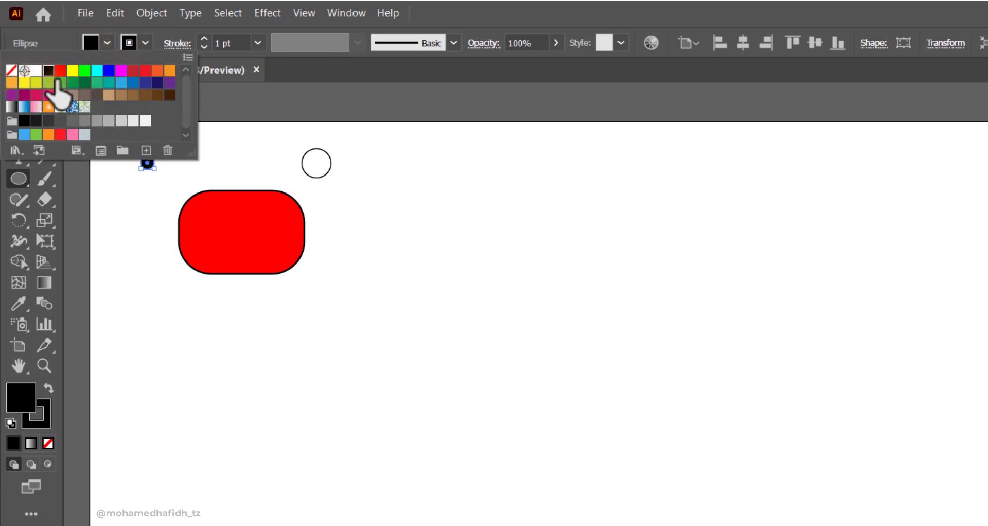
click(11, 73)
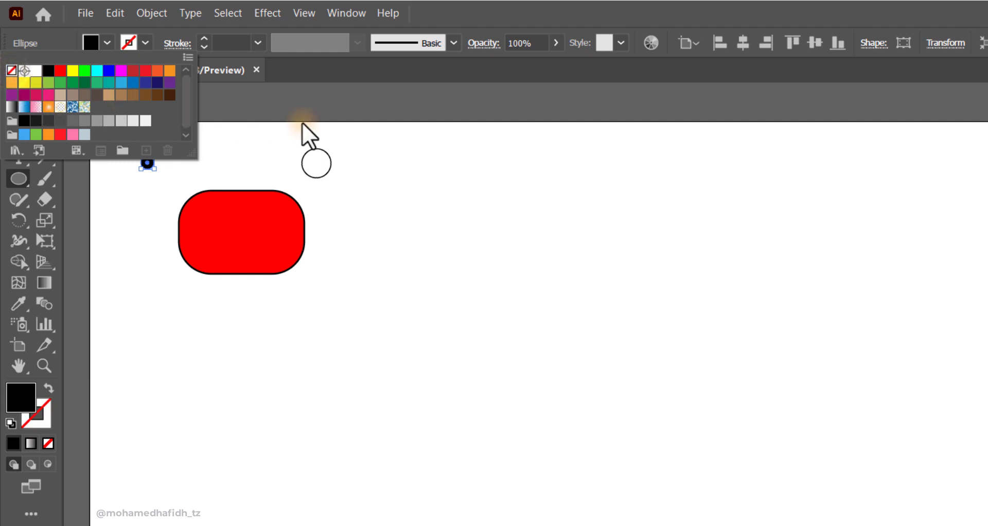
click(240, 131)
click(14, 85)
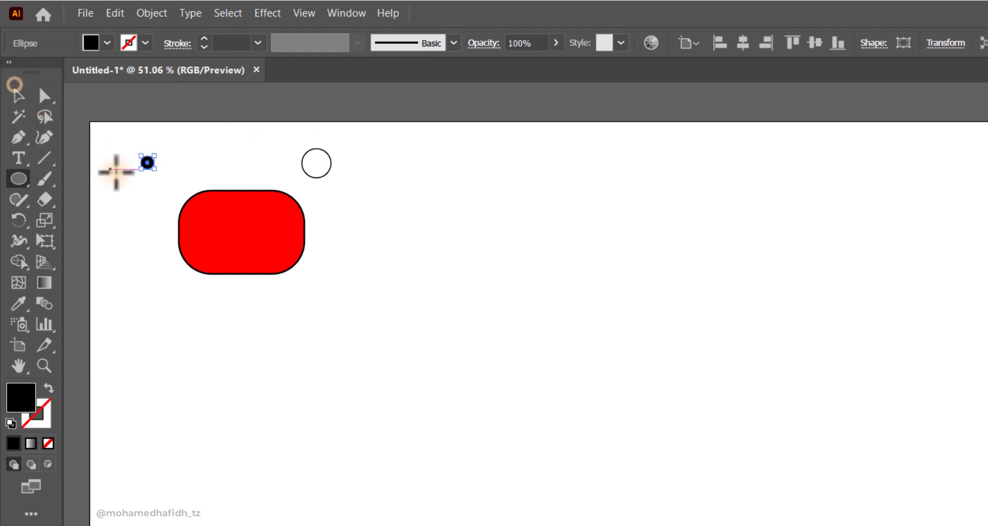
click(17, 96)
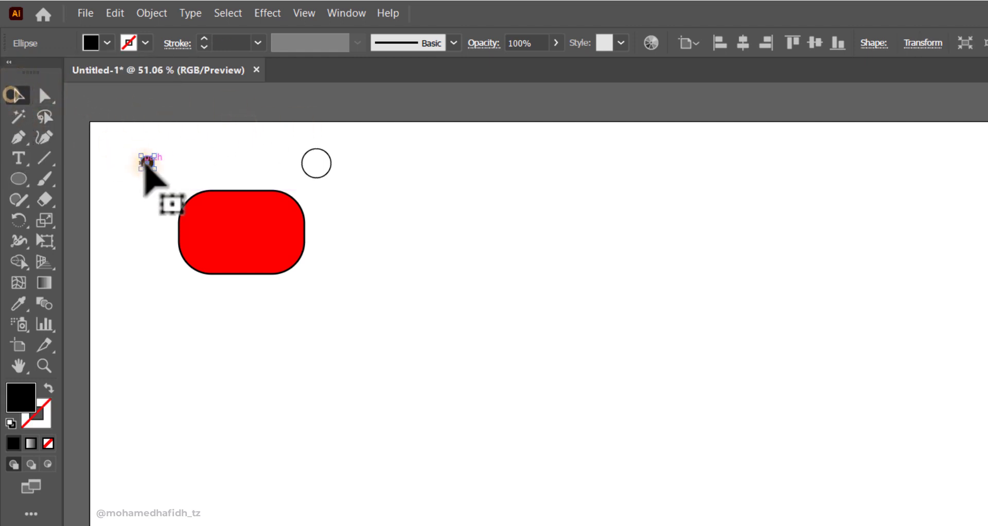
click(138, 195)
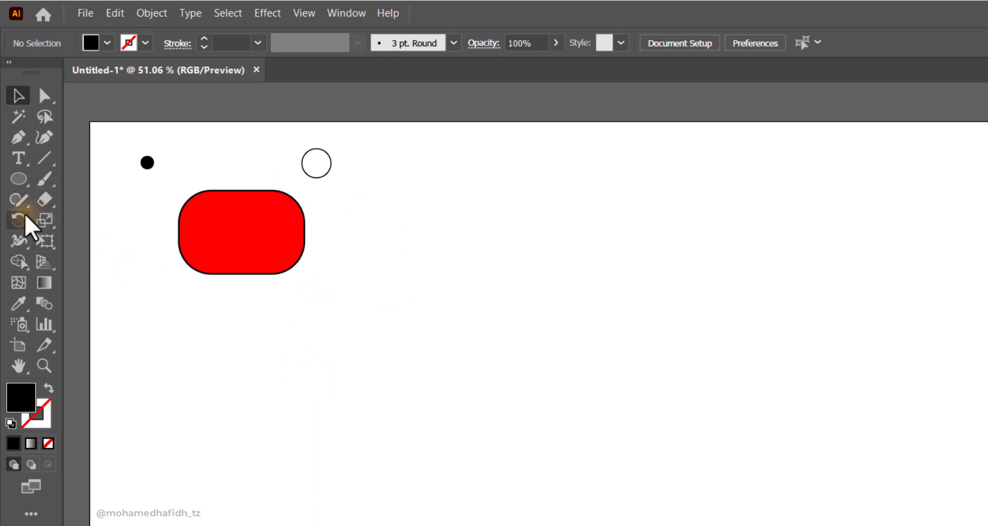
Draw a tiny black circle without a stroke to the right of the black circle, and deselect it
click(16, 180)
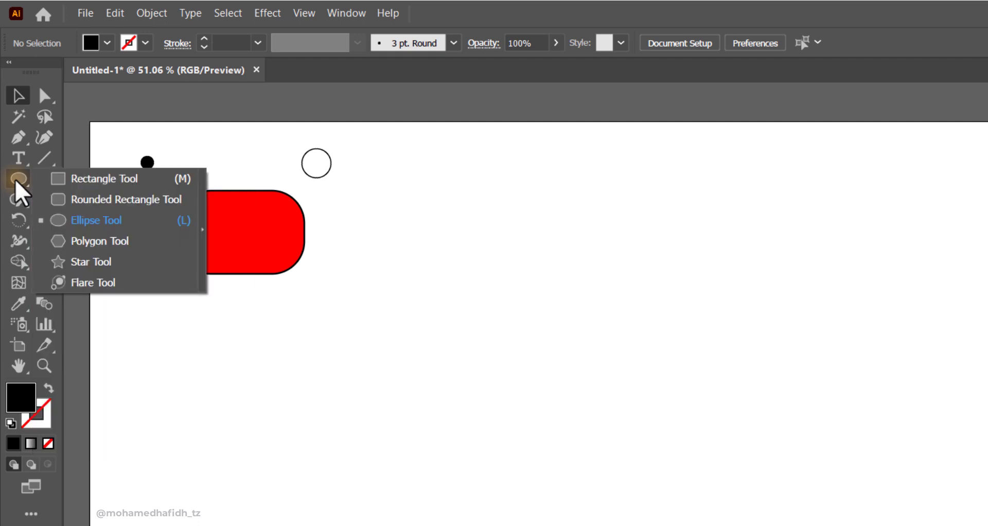
click(22, 177)
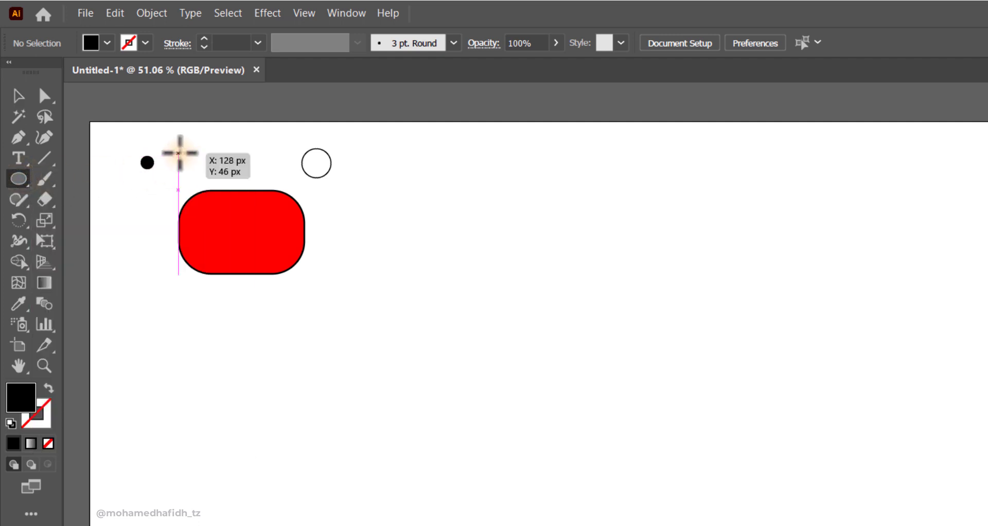
drag(182, 153, 184, 154)
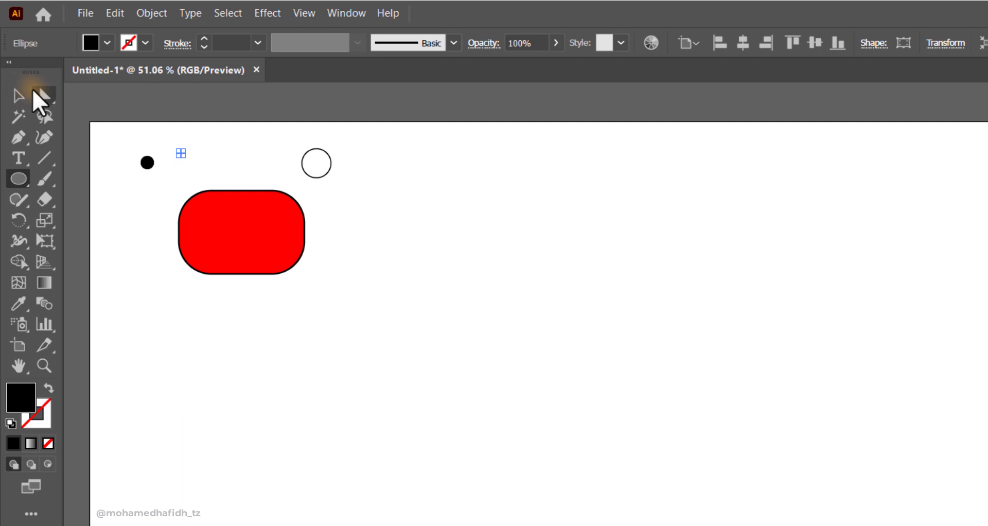
click(18, 95)
click(165, 181)
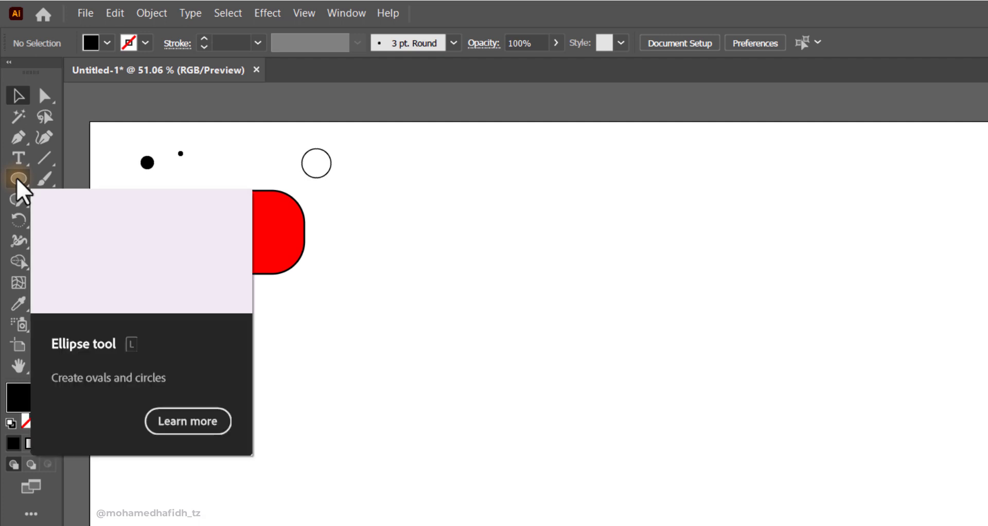
Draw a thin, wide ellipse between the tiny black dot and the white circle, and fill it with white
click(16, 177)
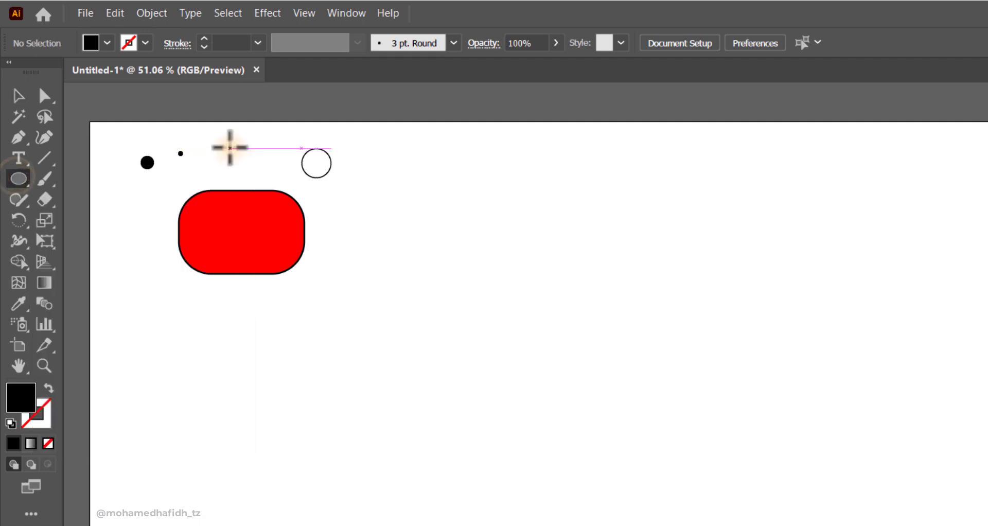
drag(207, 160, 276, 169)
drag(277, 169, 278, 169)
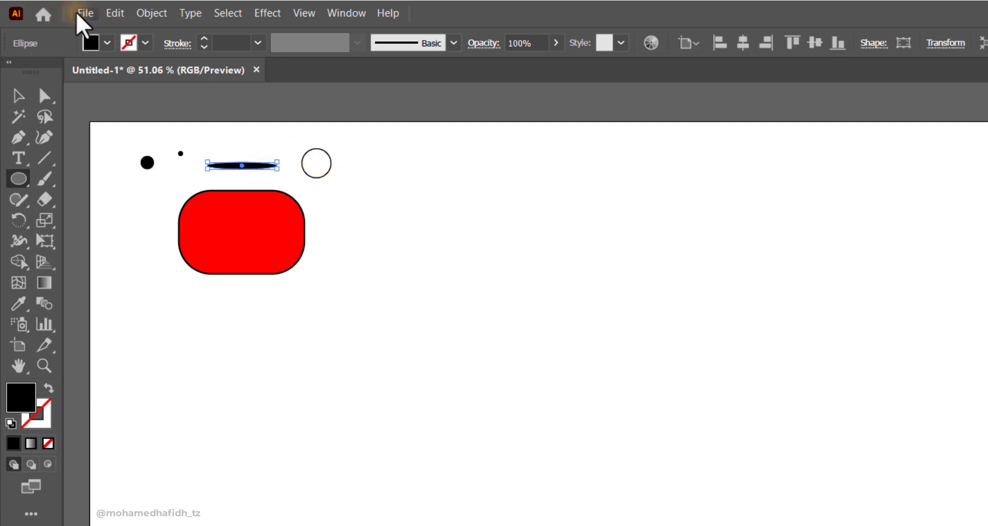
click(88, 39)
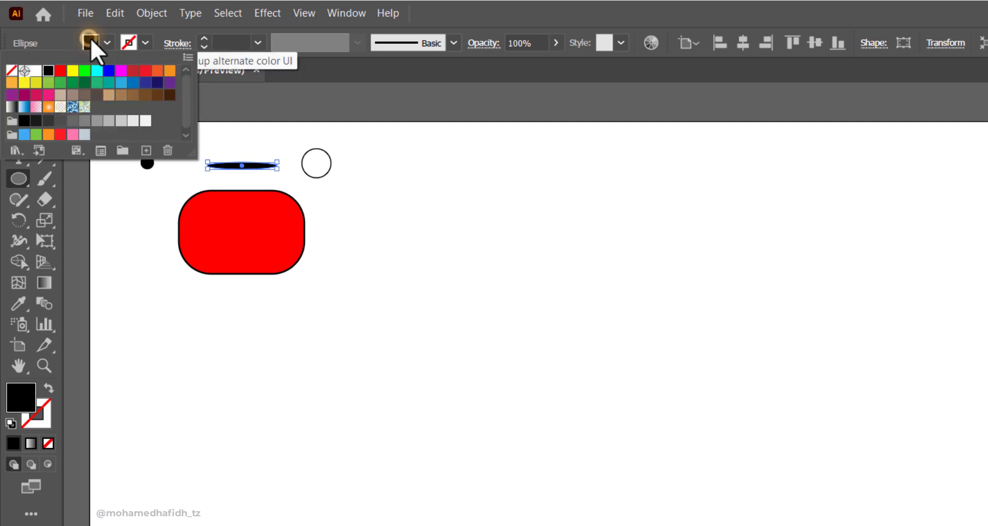
click(36, 70)
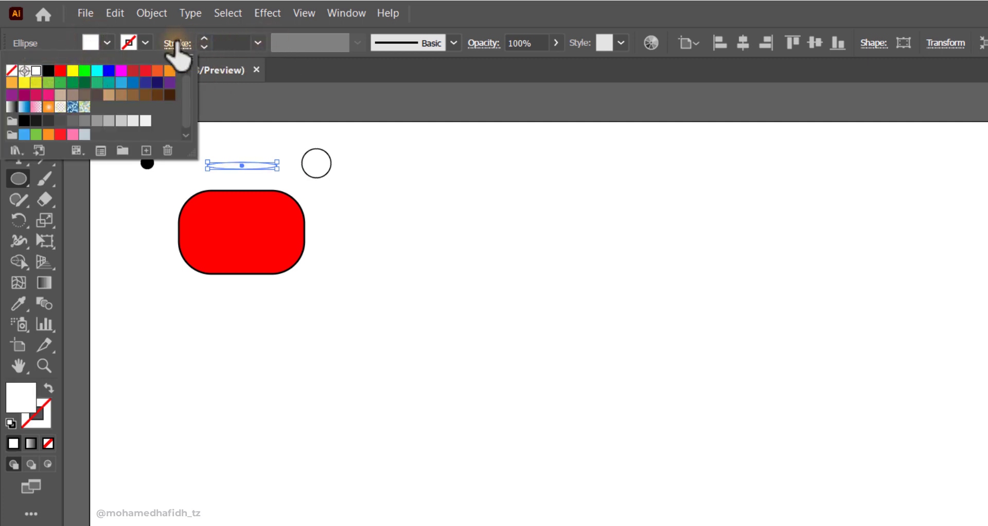
Give the thin white ellipse a black 1 pt stroke and deselect it
click(128, 41)
click(128, 41)
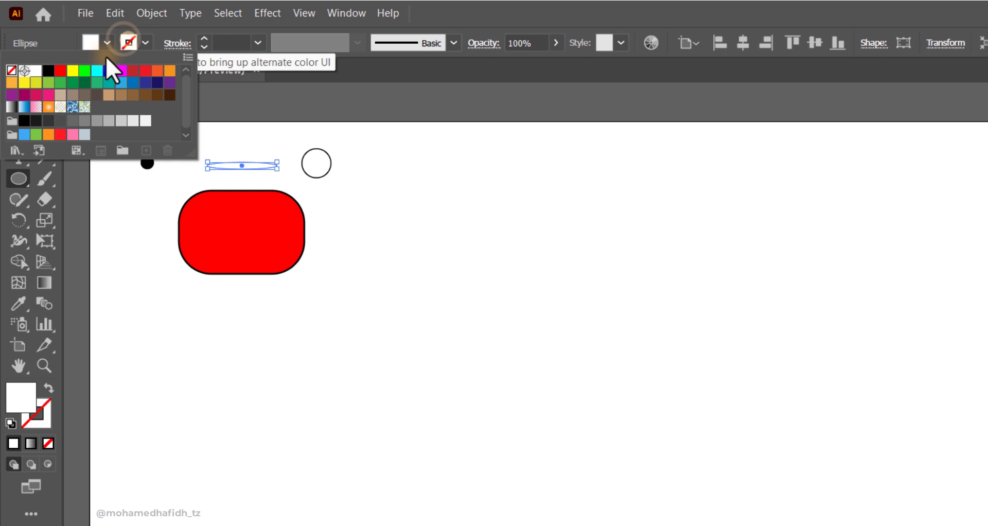
click(48, 71)
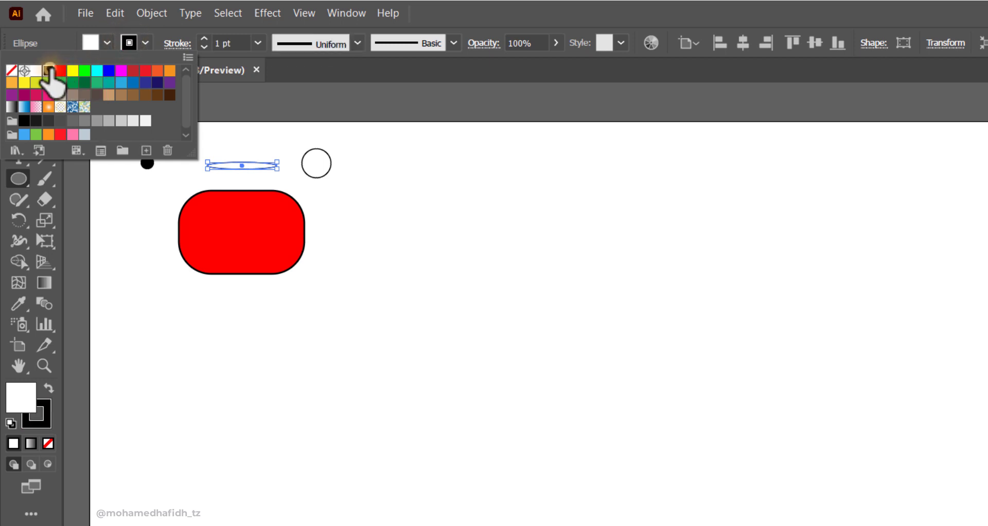
click(221, 42)
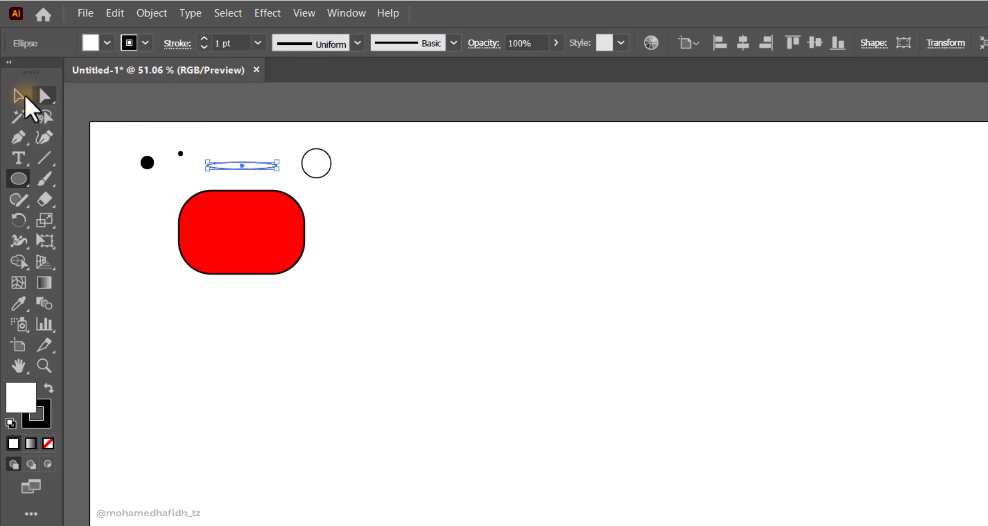
click(21, 96)
click(281, 138)
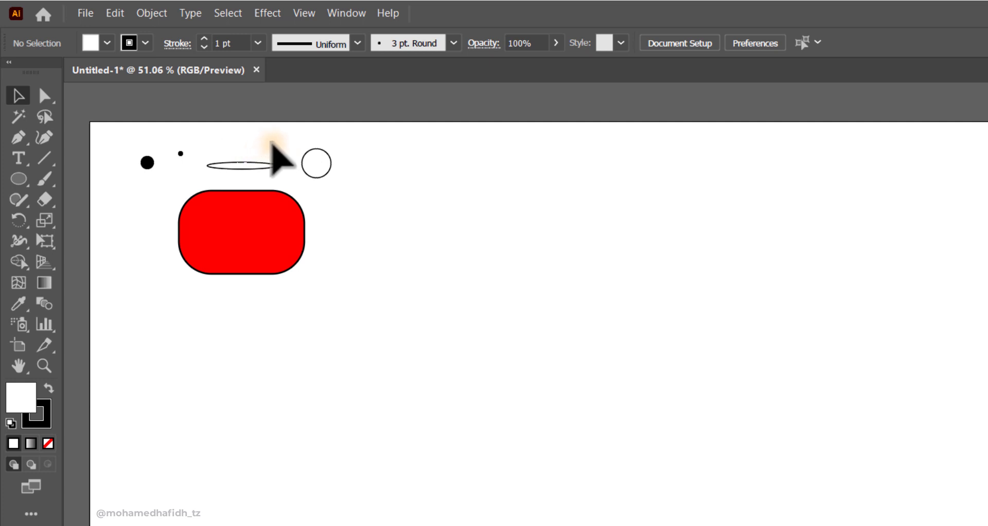
Bend the thin ellipse into a smile-shaped crescent by moving its lower and upper middle anchor points downward
key(ctrl+equal)
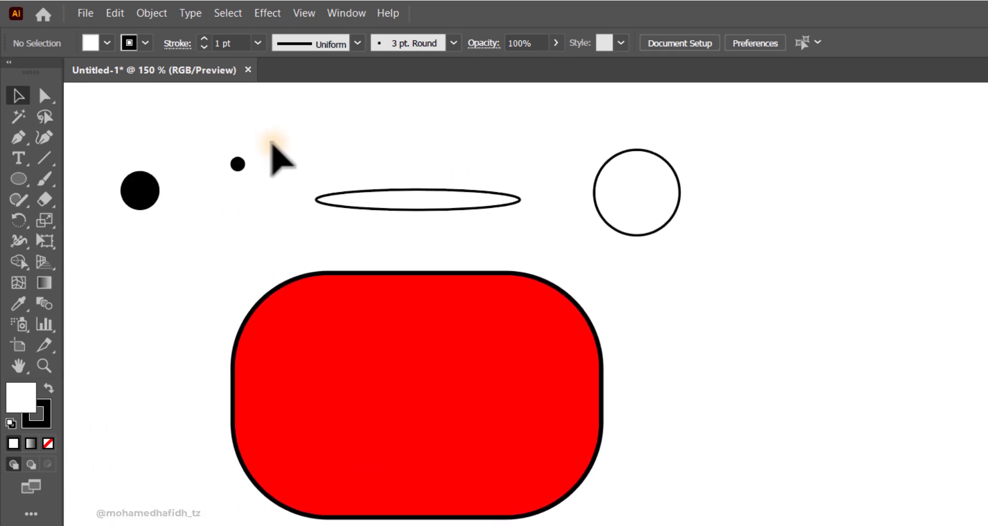
click(408, 208)
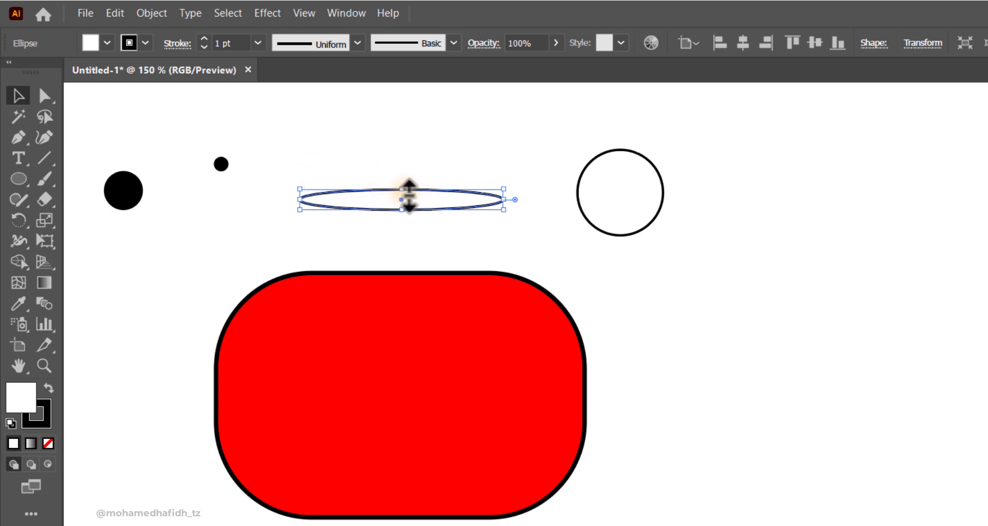
click(41, 93)
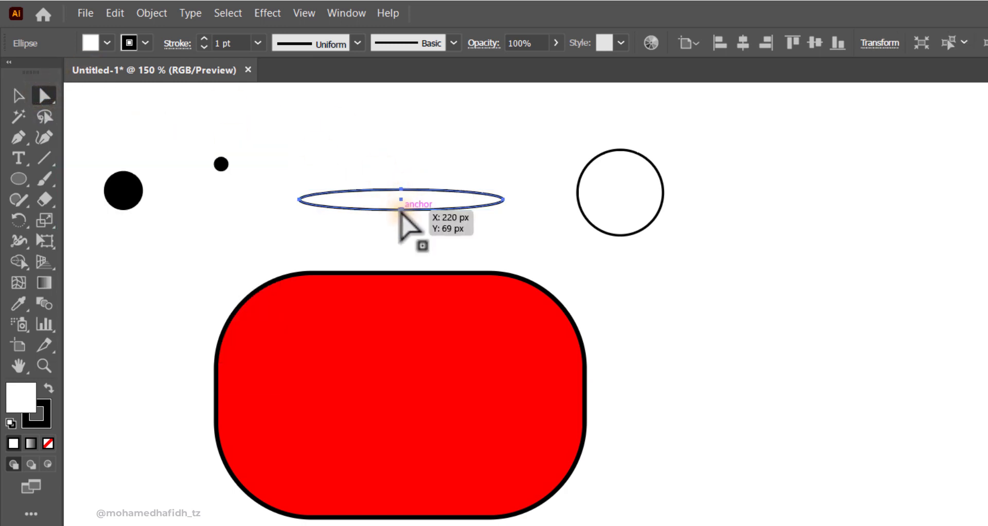
drag(401, 208, 403, 236)
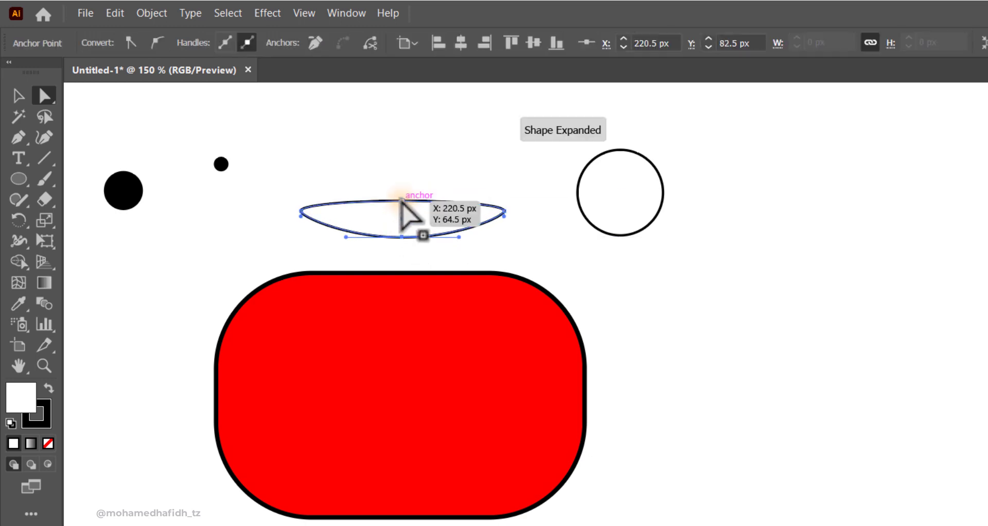
drag(402, 201, 402, 237)
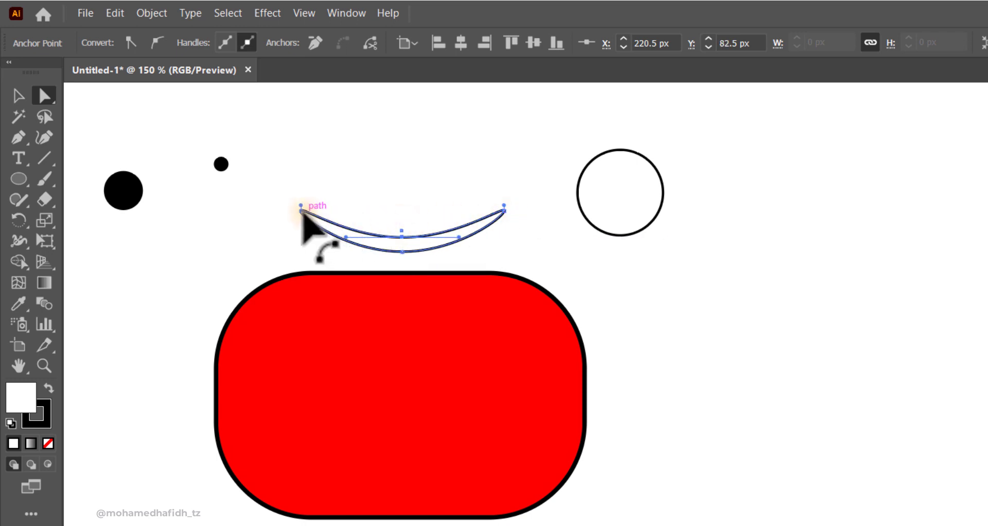
Narrow the crescent by moving its end anchors inward to about X 178.5 px and 262.5 px, and shift the whole crescent slightly upward
drag(301, 210, 317, 210)
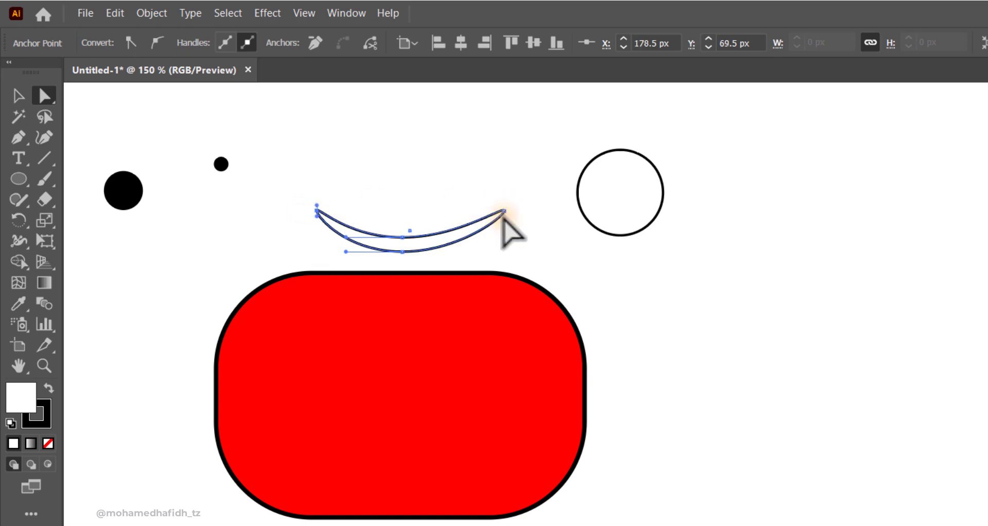
drag(503, 211, 488, 211)
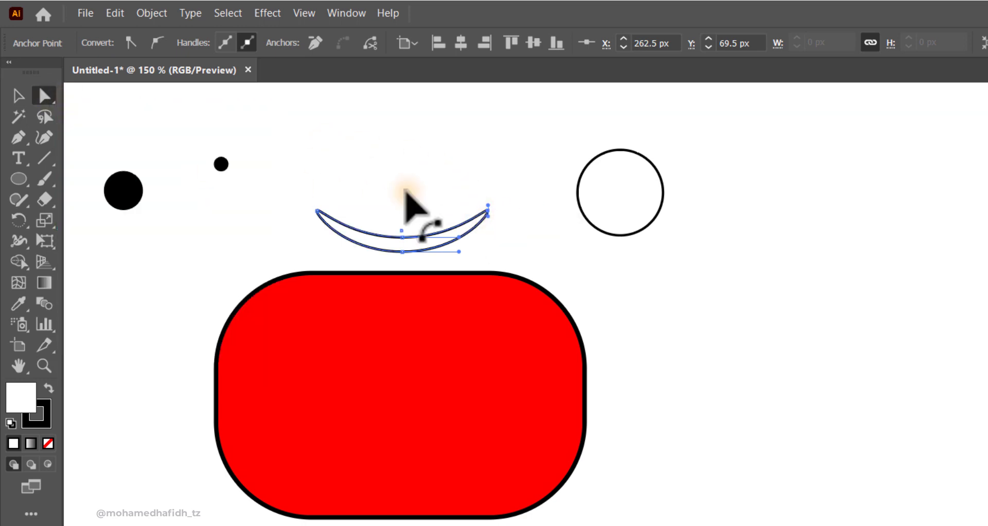
click(19, 91)
click(365, 143)
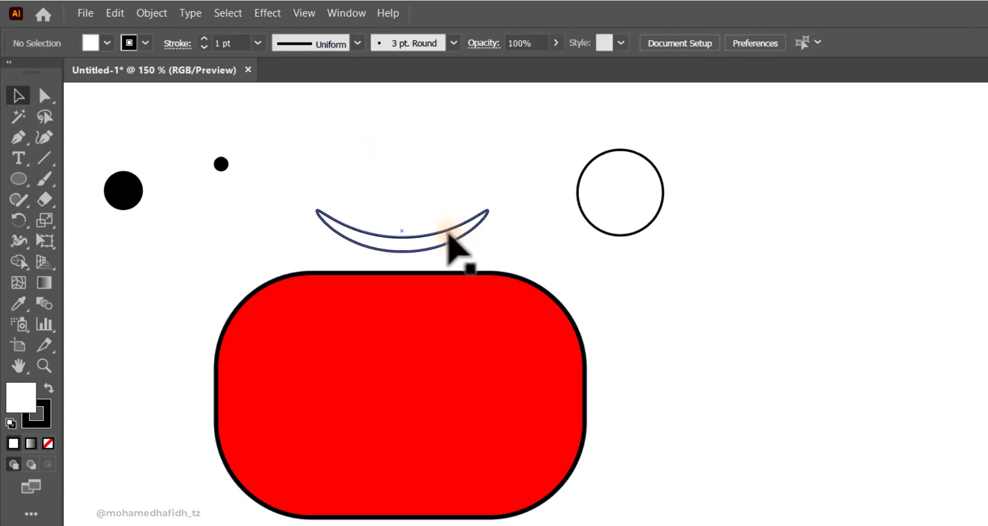
drag(452, 234, 452, 210)
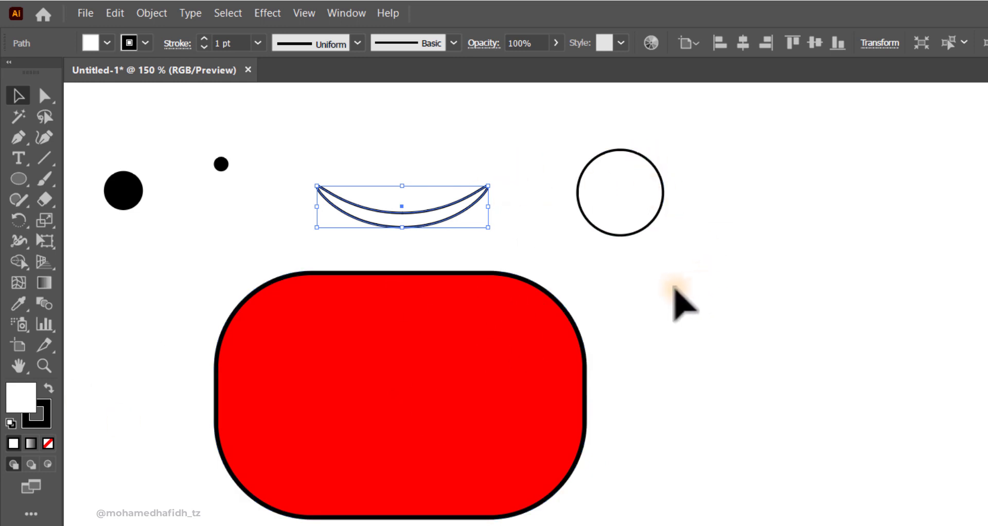
click(633, 294)
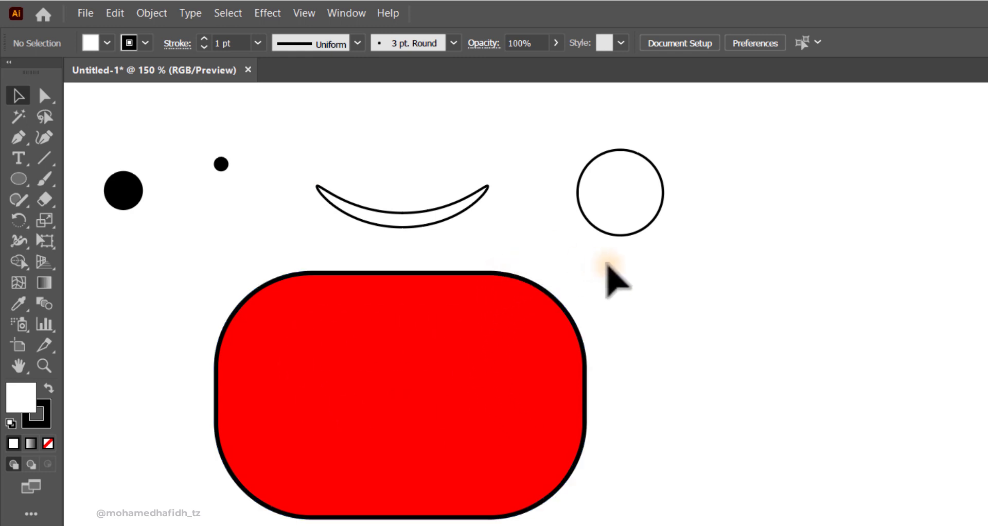
Place the white circle on the upper left of the red shape as an eye, and duplicate it horizontally for the right eye
drag(613, 203, 287, 370)
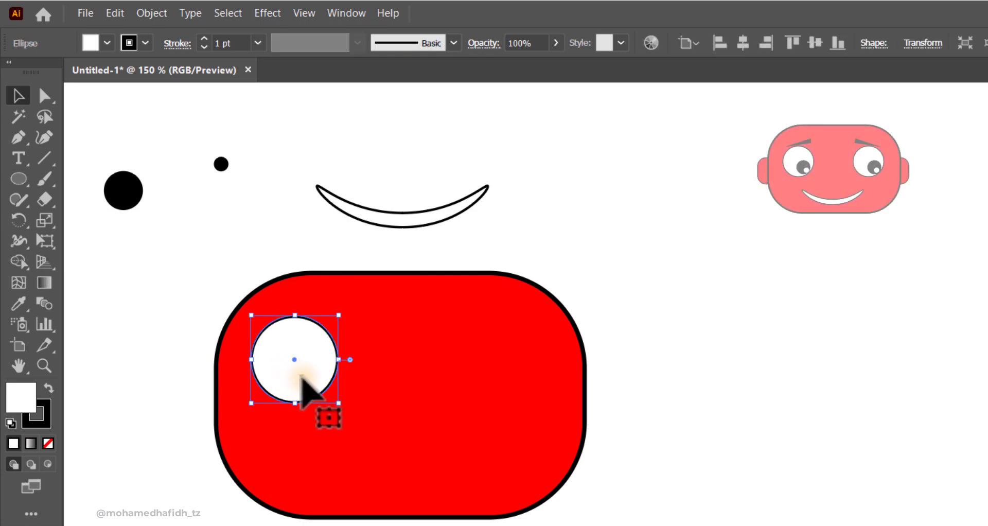
drag(299, 380, 310, 388)
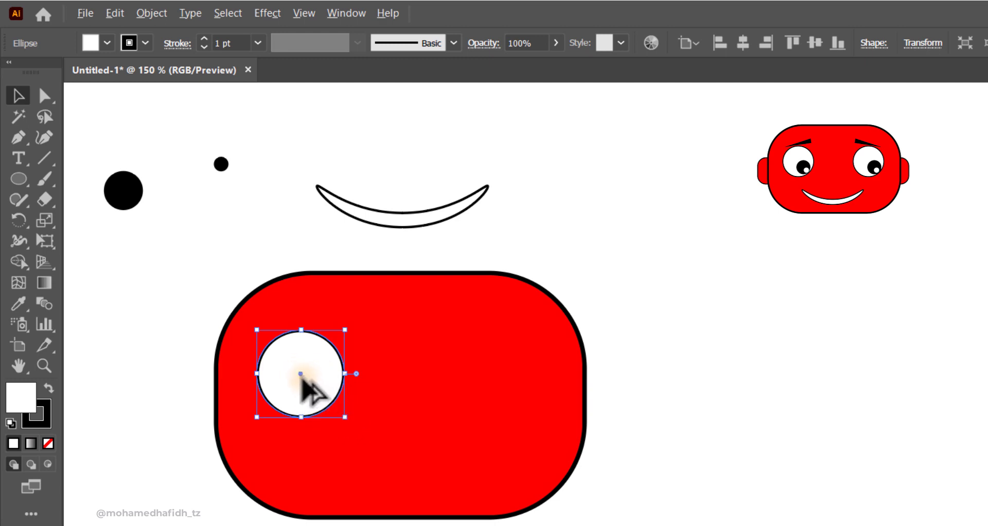
drag(302, 377, 499, 391)
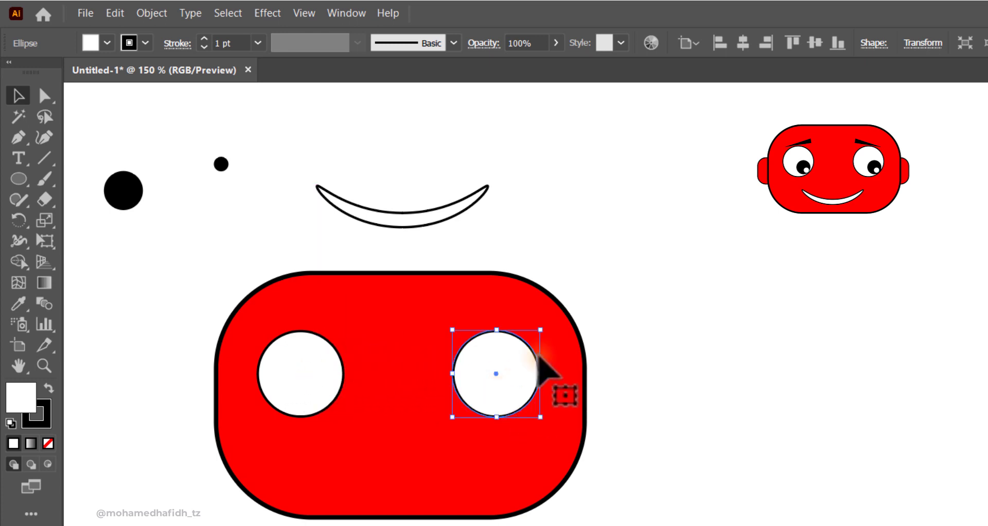
click(533, 163)
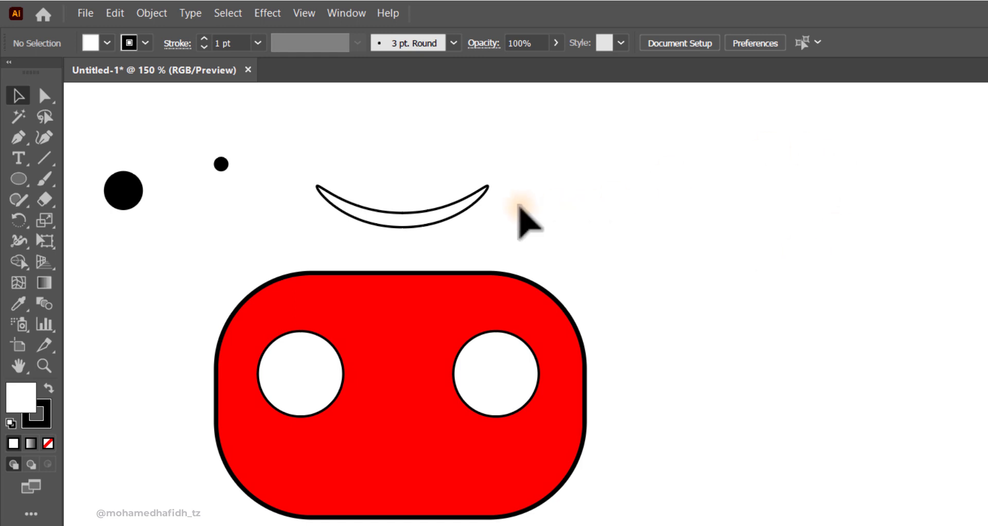
Move the white crescent onto the lower middle of the red face as the mouth, and deselect it
drag(425, 216, 420, 483)
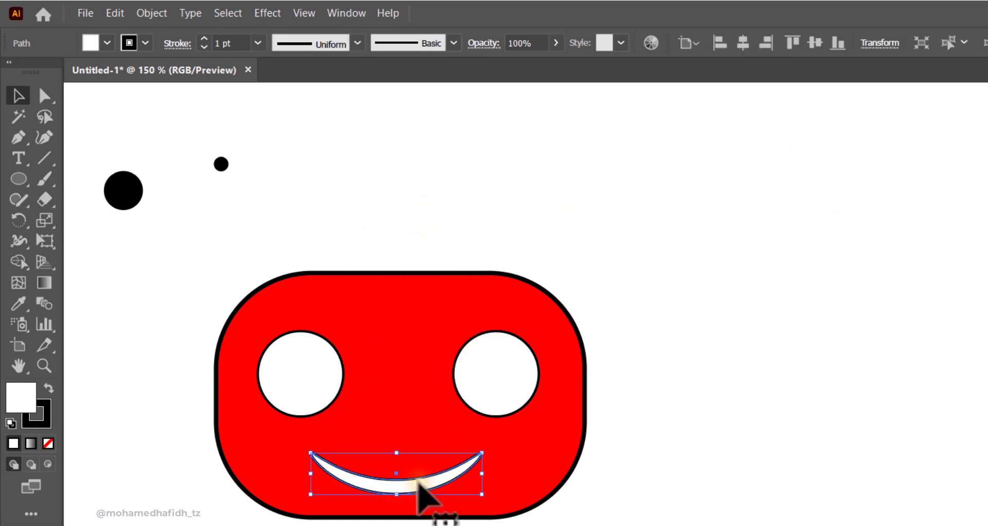
click(543, 150)
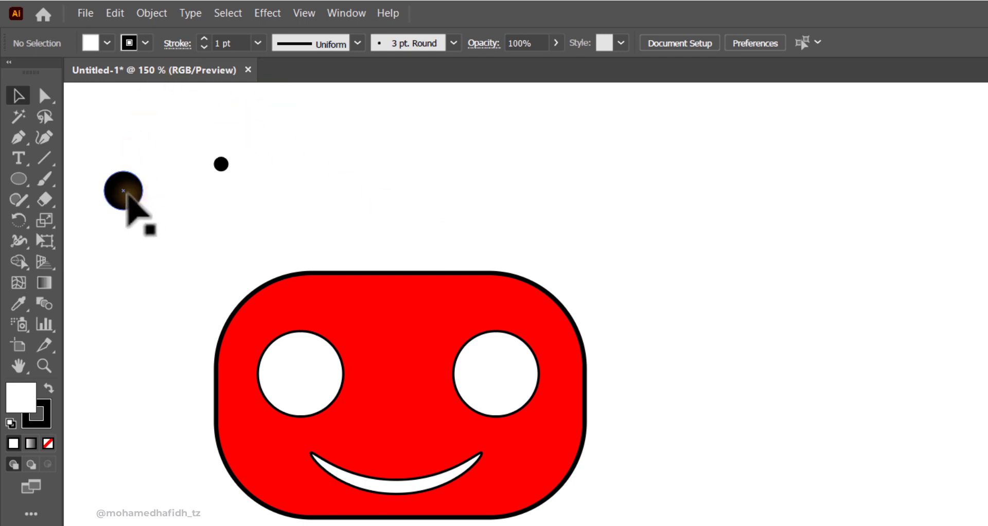
Place the larger black circle in the lower right of the left eye as a pupil, and duplicate it into the right eye
drag(126, 194, 320, 397)
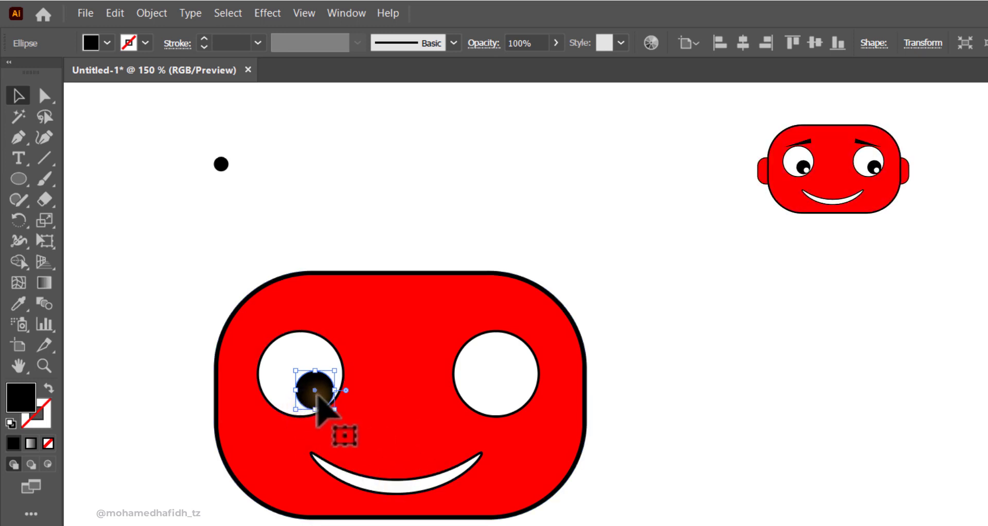
drag(316, 394, 515, 398)
click(546, 219)
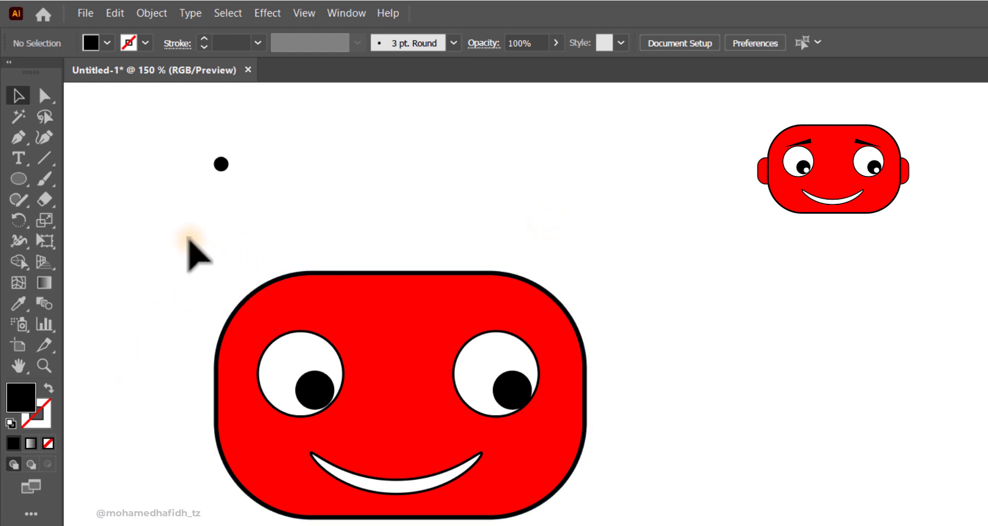
Move the tiny black dot onto the lower right of the left pupil and fill it with white as a highlight
click(221, 163)
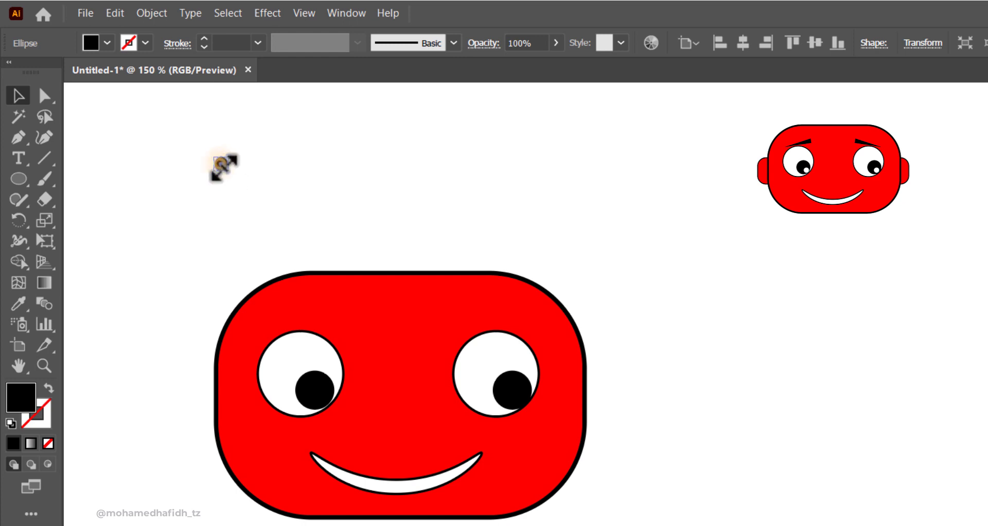
drag(220, 164, 322, 398)
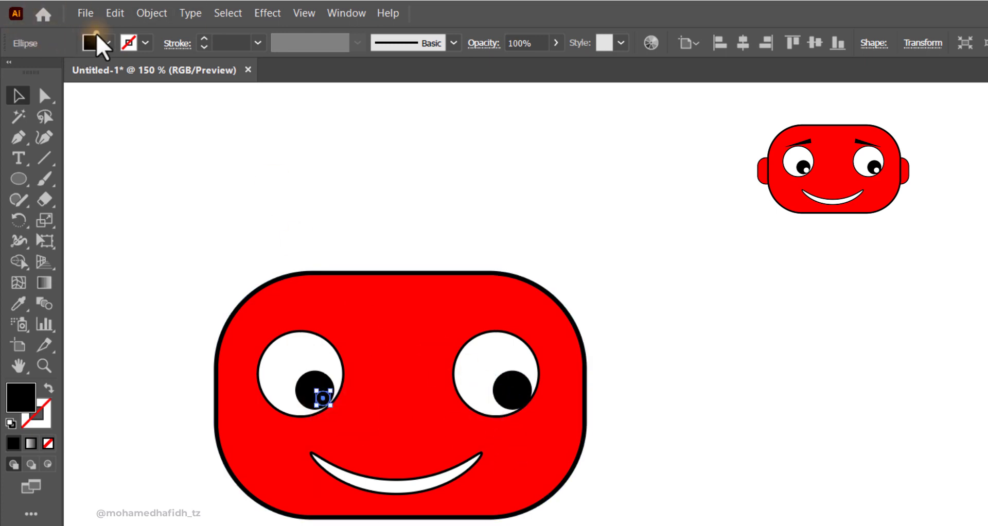
click(91, 43)
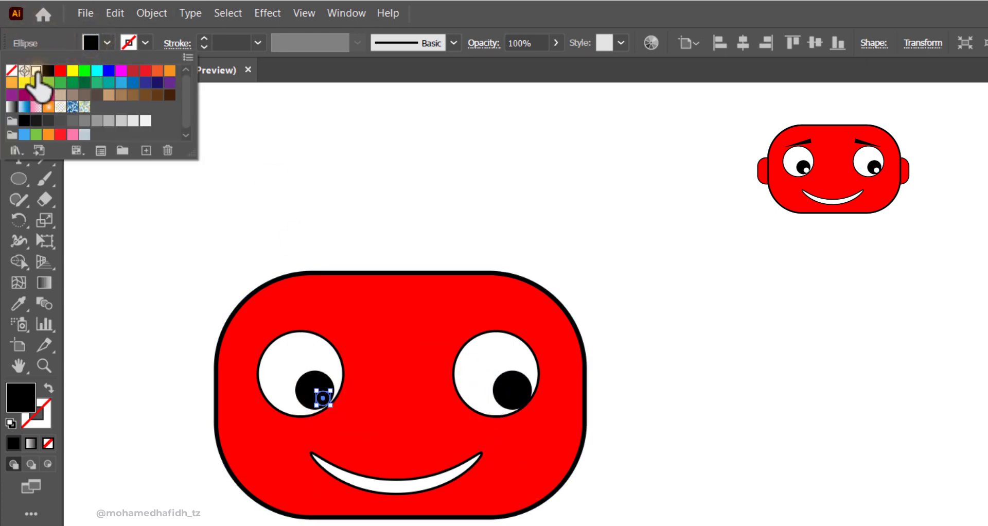
click(36, 72)
click(400, 173)
click(304, 206)
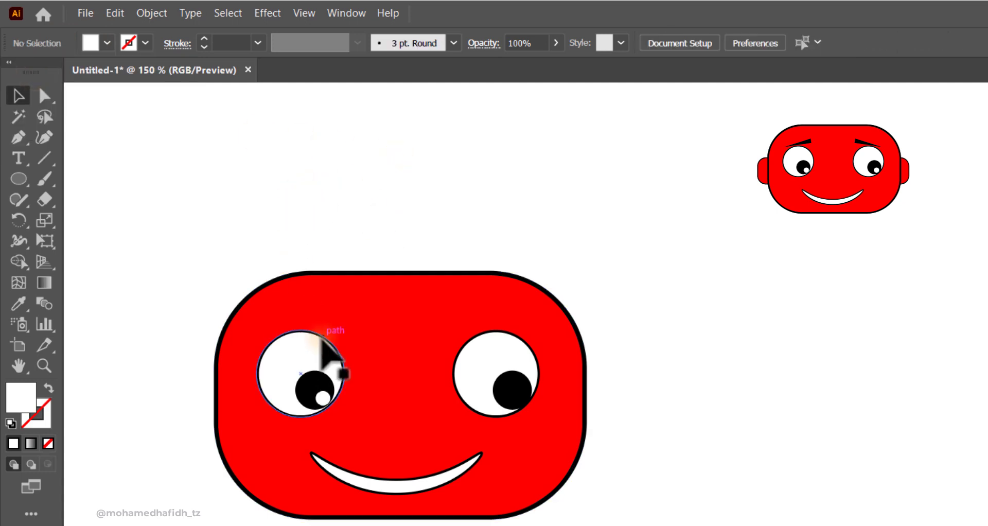
Duplicate the white highlight about 97 px horizontally onto the right eye's pupil, and leave everything deselected
drag(324, 397, 520, 398)
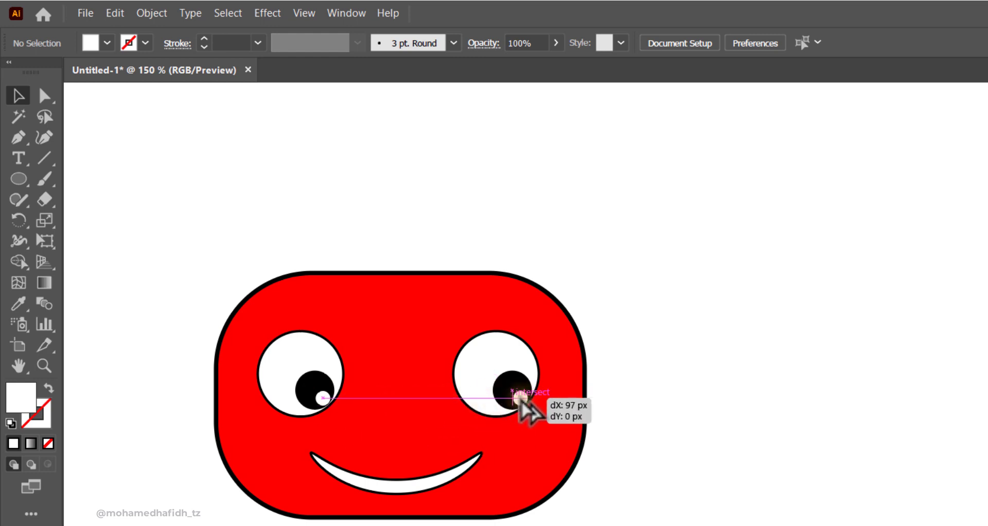
click(663, 203)
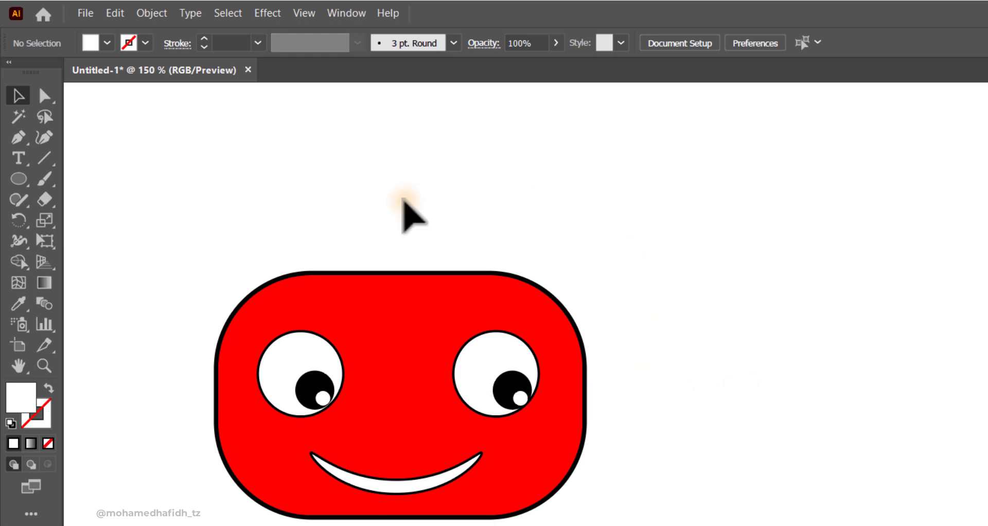
drag(168, 211, 640, 514)
click(650, 301)
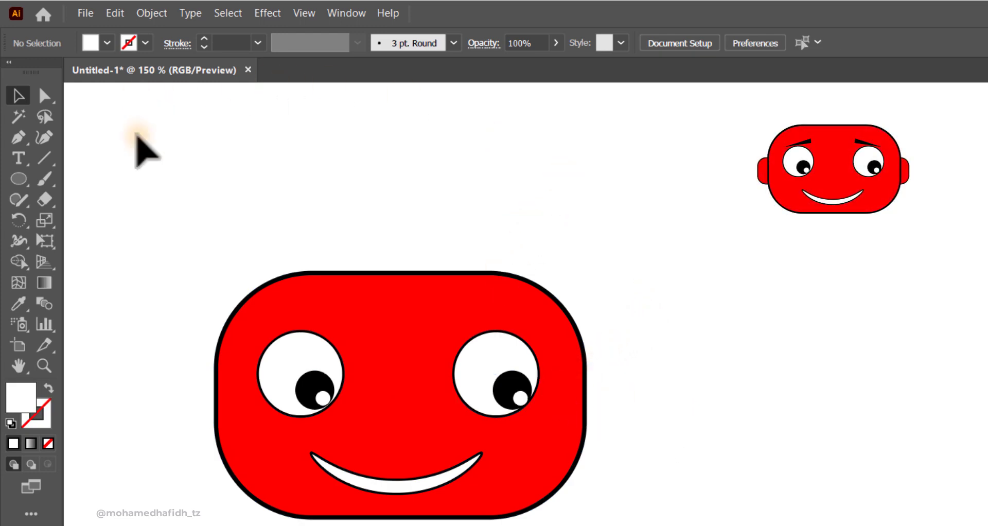
Draw a small rectangle above and to the left of the face, and fill it with red
drag(8, 179, 60, 178)
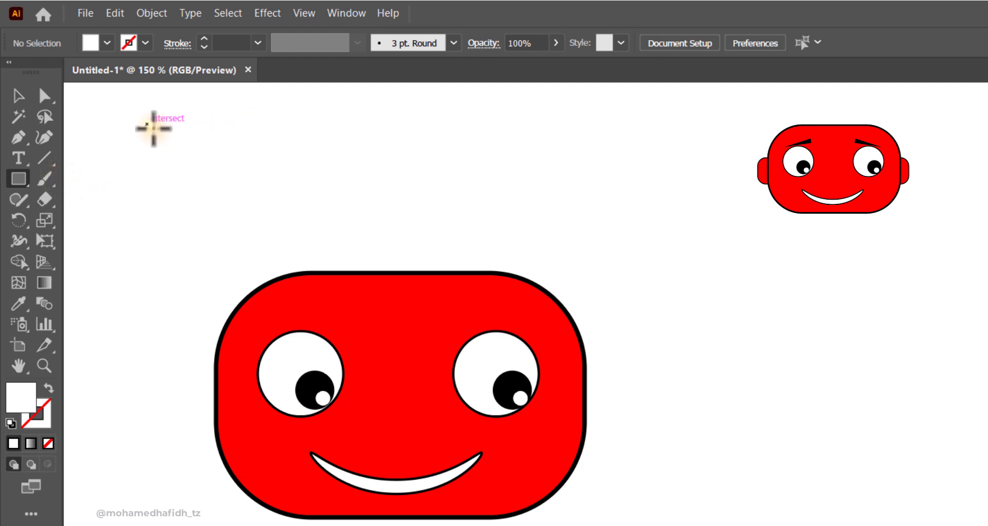
drag(147, 125, 196, 154)
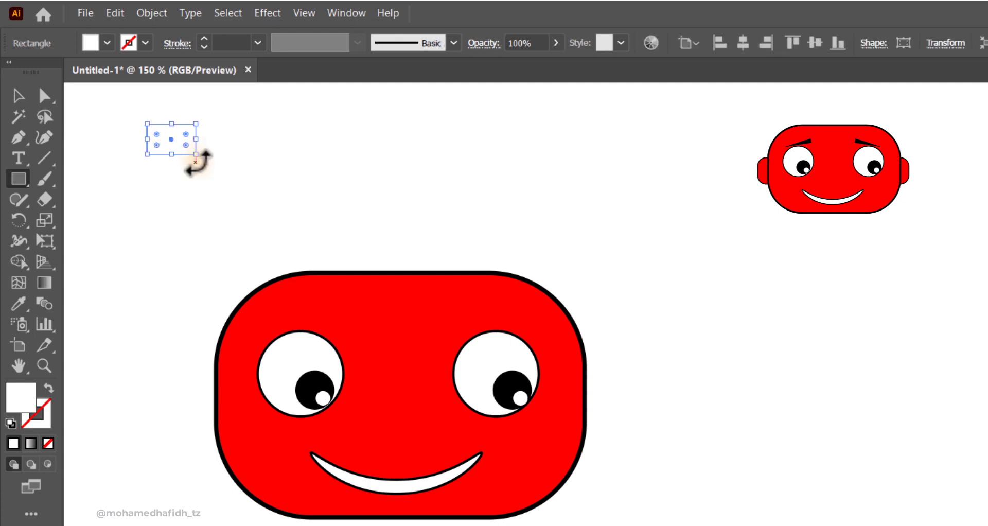
click(93, 36)
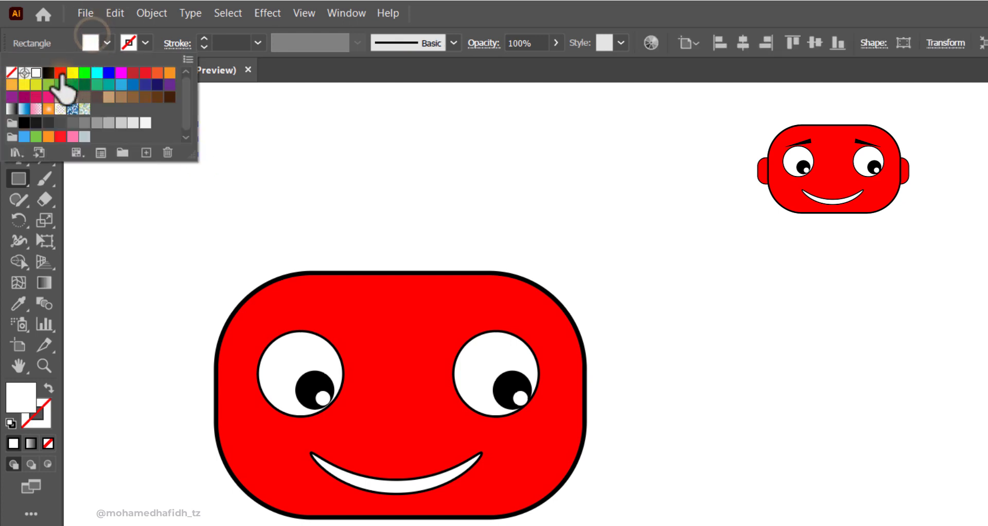
click(60, 73)
Give the small red rectangle a black 1 pt stroke
click(125, 44)
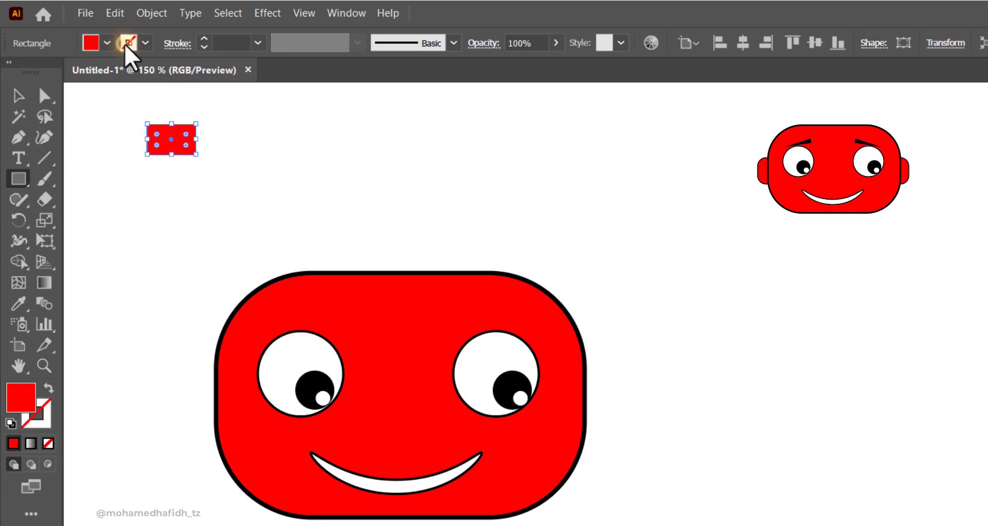
click(125, 44)
click(48, 71)
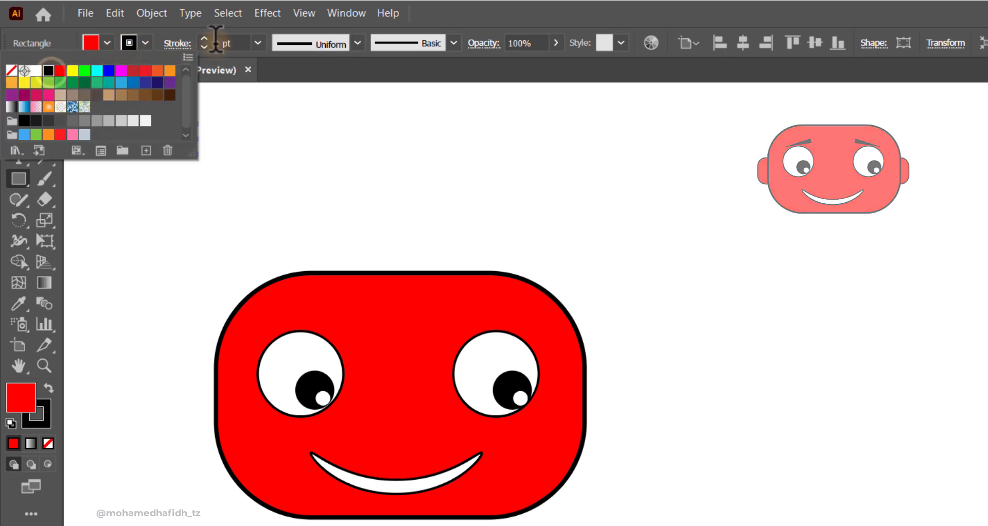
click(218, 43)
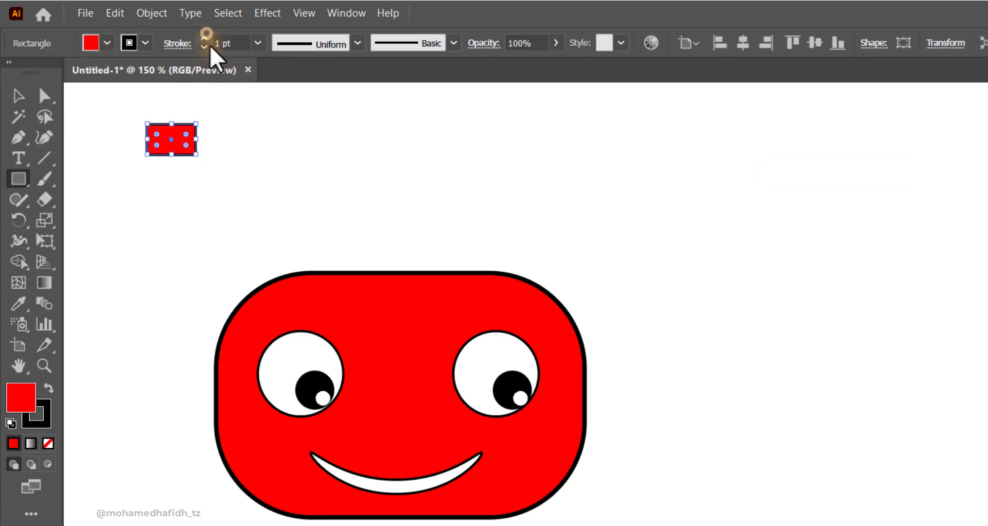
Enlarge the small red rectangle slightly, mainly in height, keeping its black stroke at 1 pt
click(205, 38)
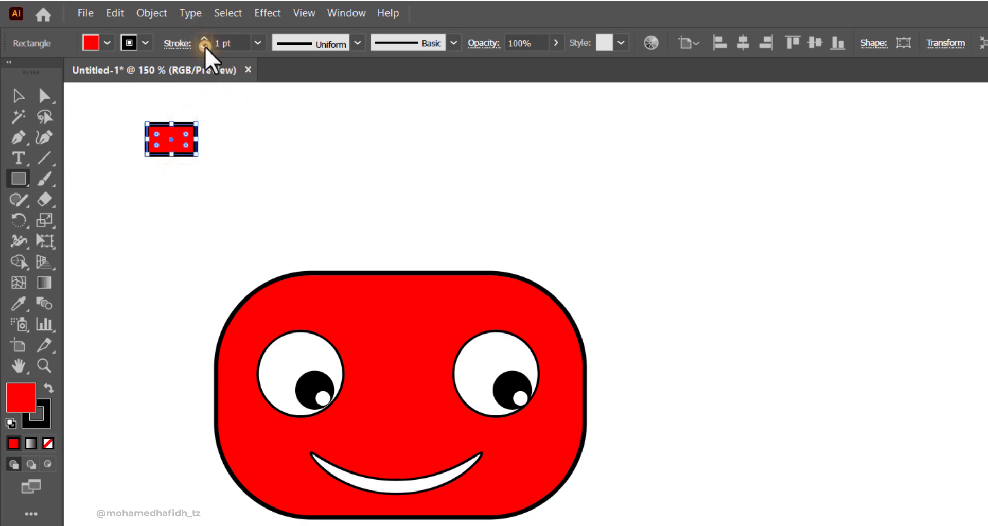
click(204, 47)
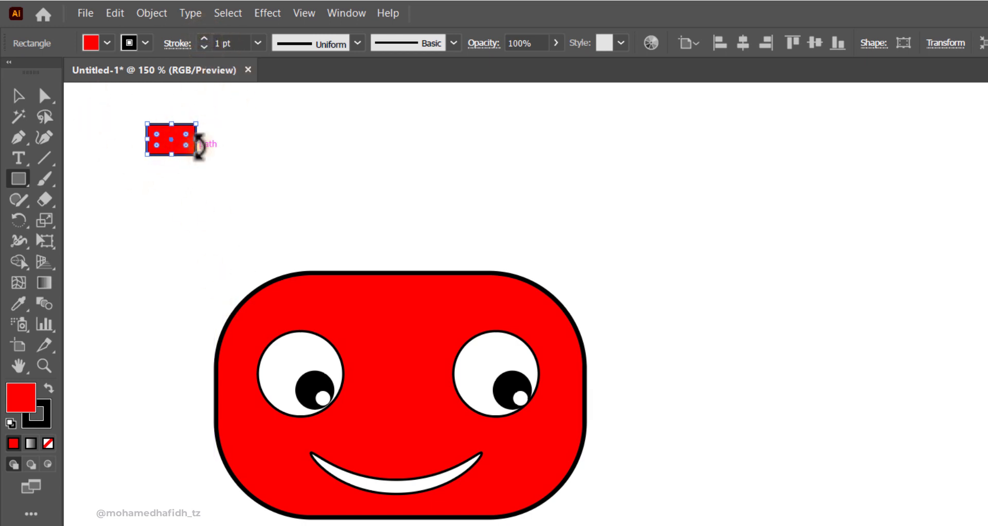
drag(196, 155, 199, 164)
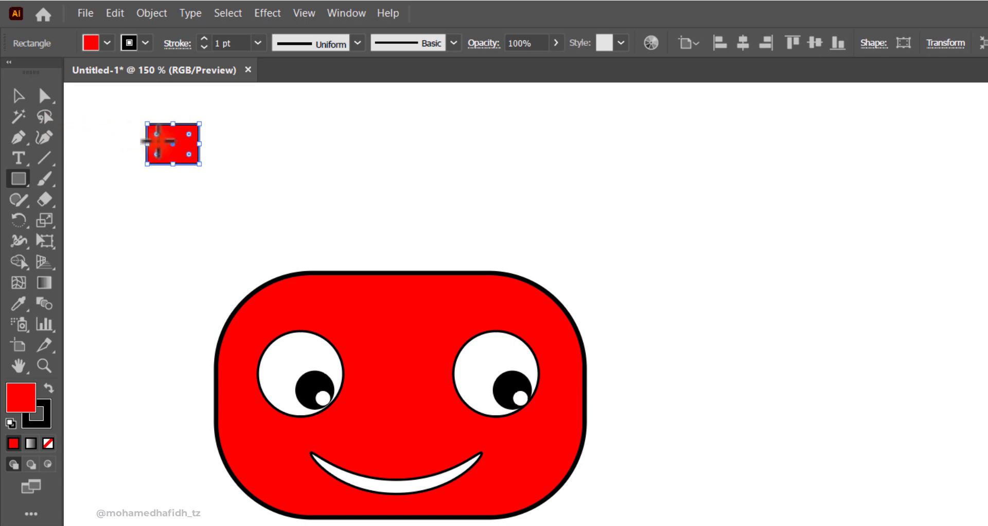
Round the small red rectangle's corners and move it onto the face's left edge, level with the pupils, as an ear
drag(157, 133, 234, 400)
click(25, 100)
click(265, 149)
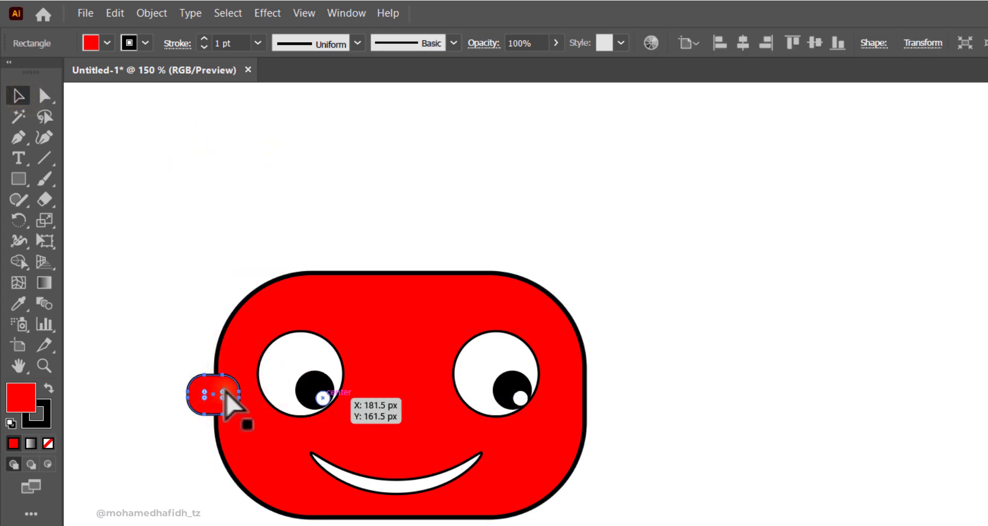
key(ctrl+t)
click(161, 229)
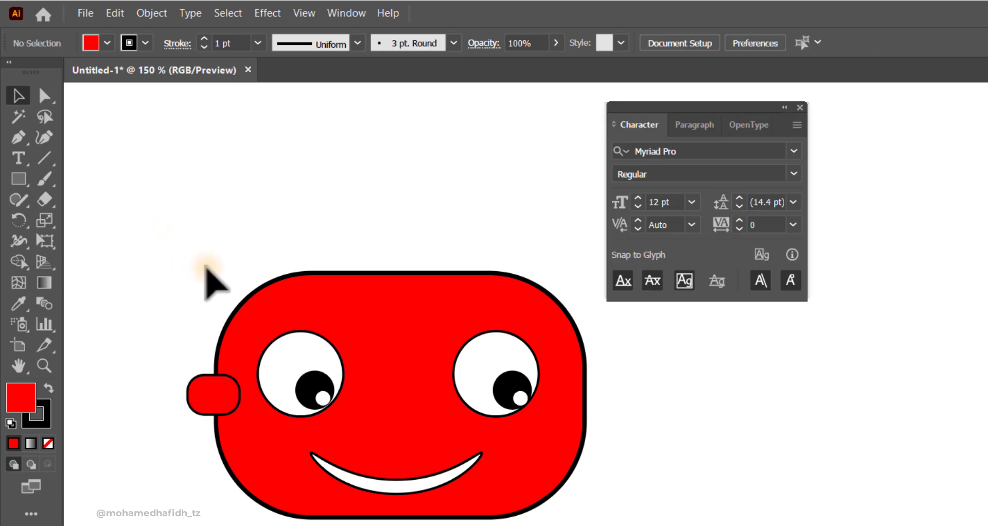
click(802, 107)
Stretch the left ear taller both upward and downward, keeping its width, and leave it deselected
click(214, 408)
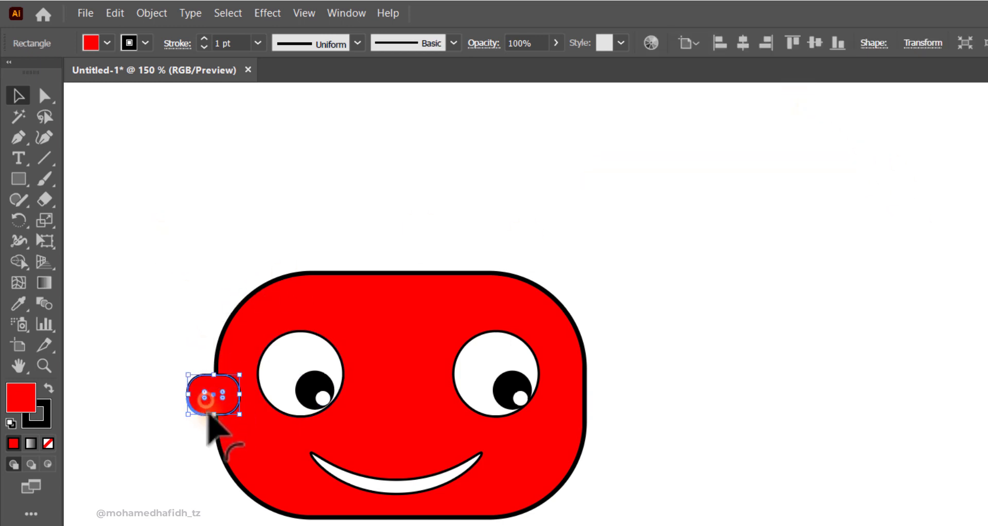
drag(214, 415, 215, 426)
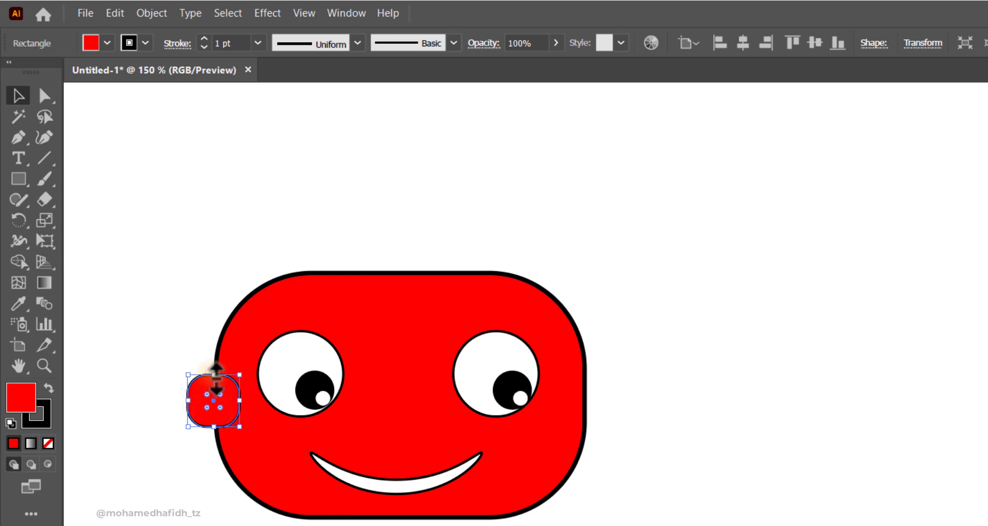
drag(214, 374, 220, 357)
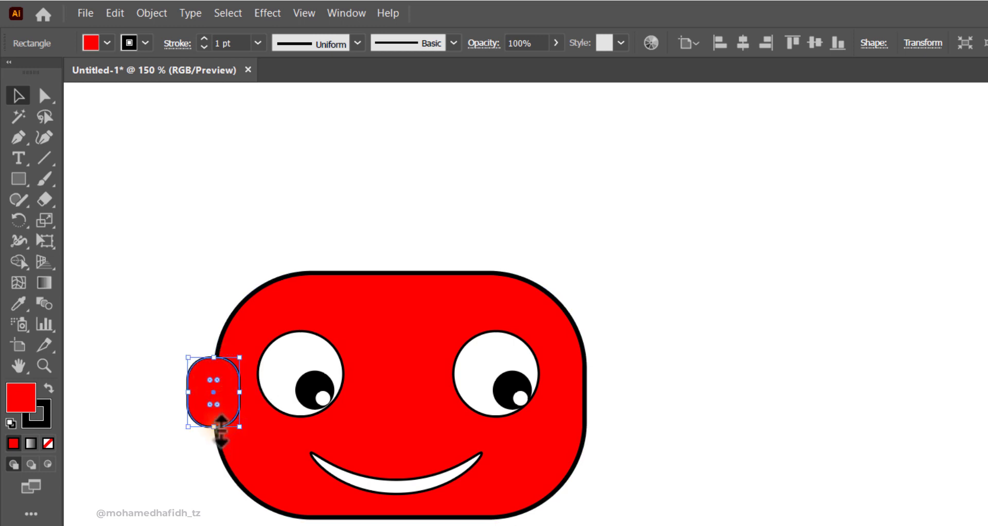
drag(216, 428, 219, 436)
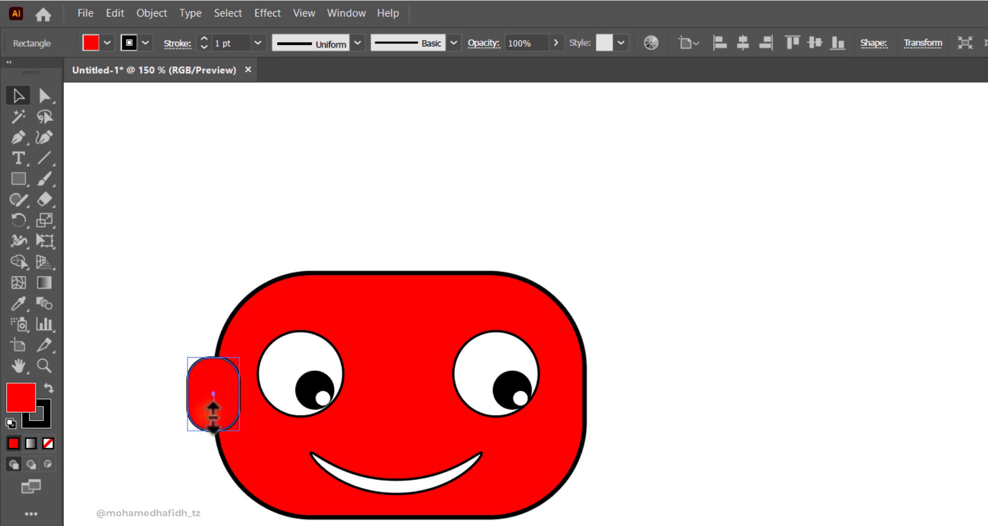
click(178, 255)
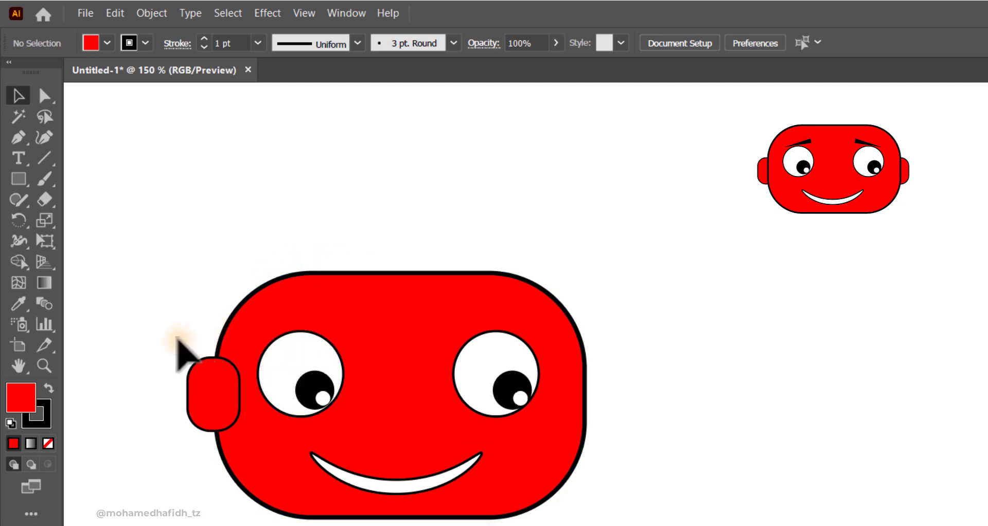
Shift the left ear slightly down along the face's edge
click(206, 395)
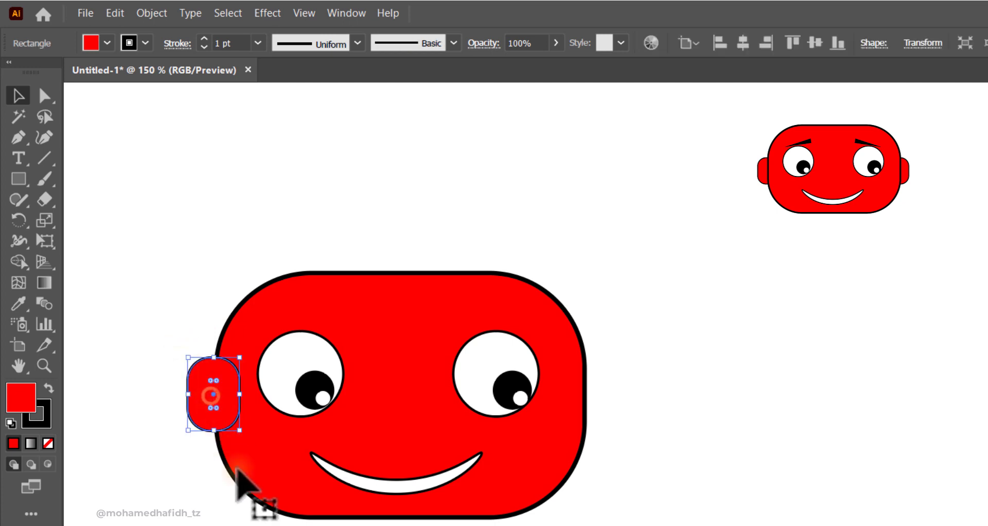
key(ctrl+shift+bracketleft)
click(194, 304)
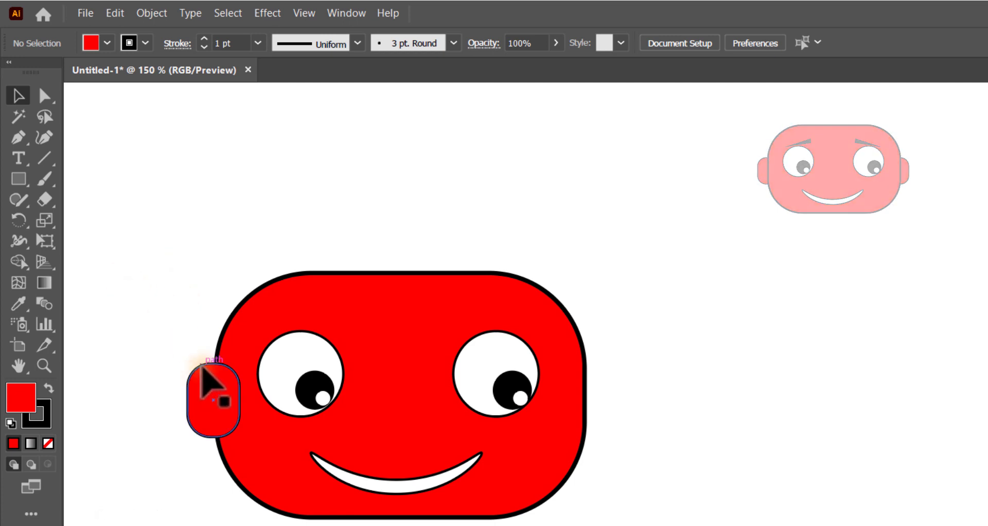
Send the left ear to the back so it sits behind the face, and deselect it
click(212, 389)
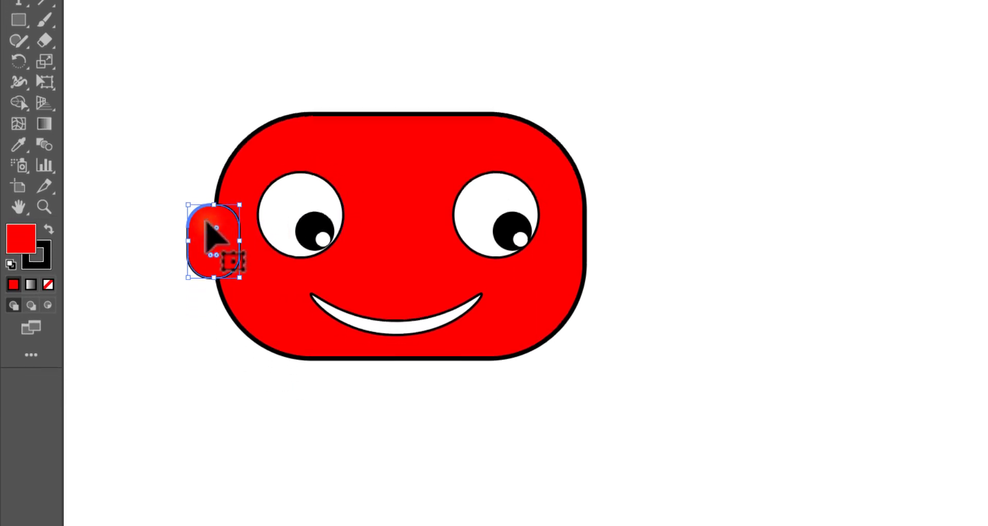
right_click(214, 296)
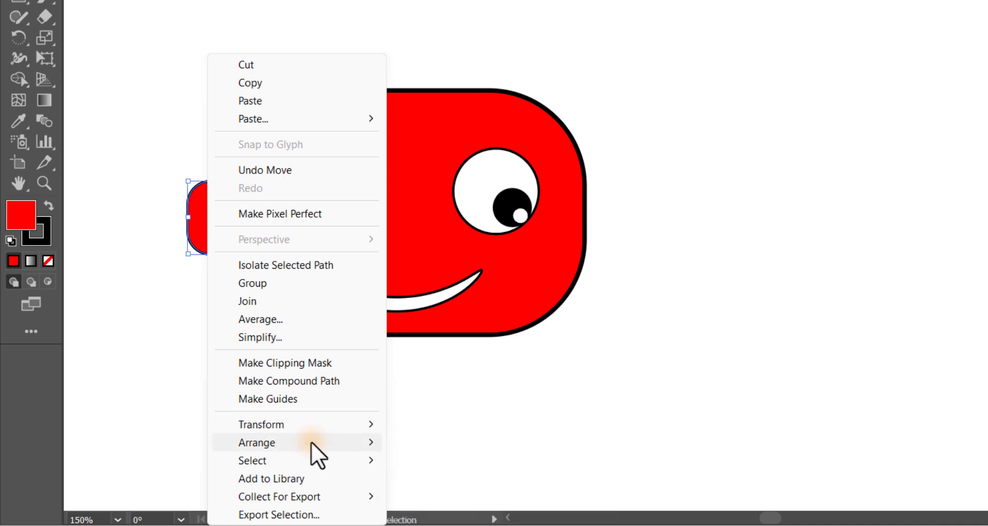
mouse_move(311, 448)
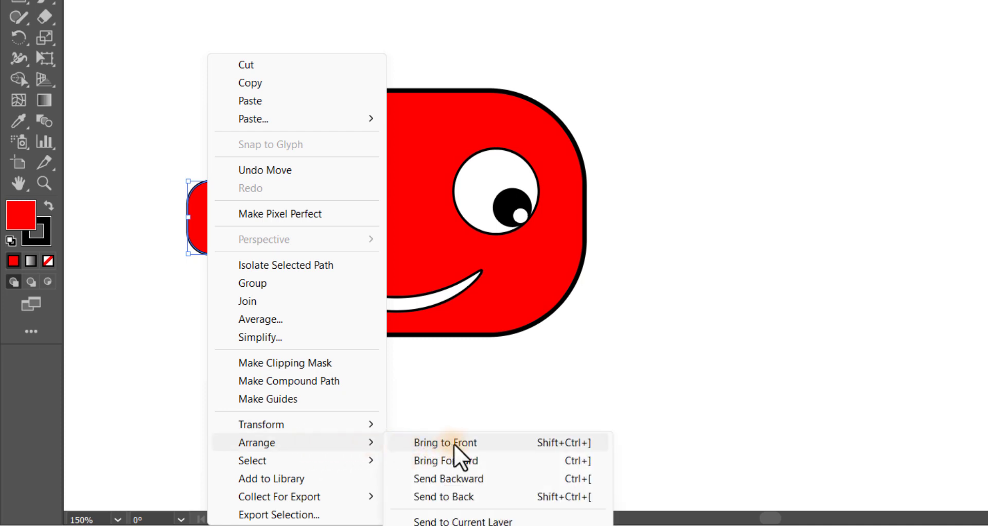
click(477, 497)
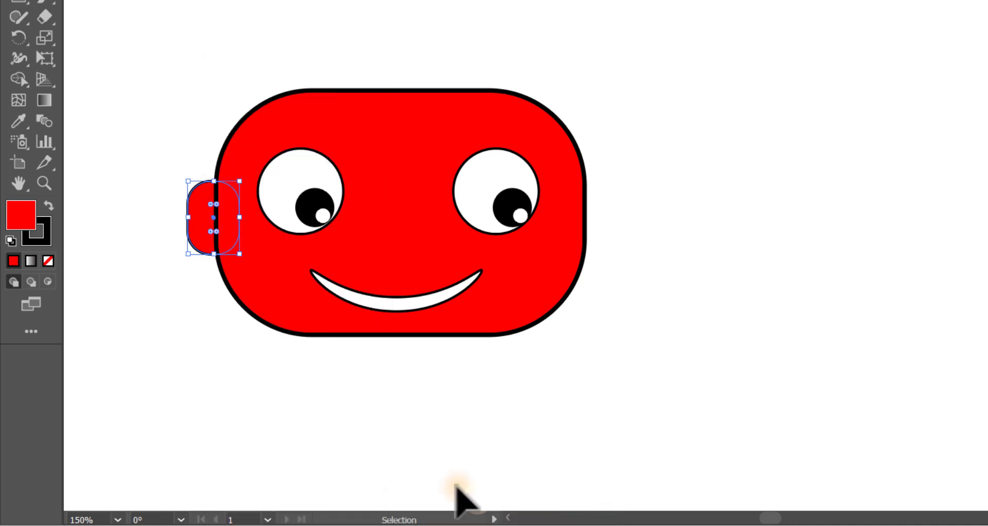
click(173, 340)
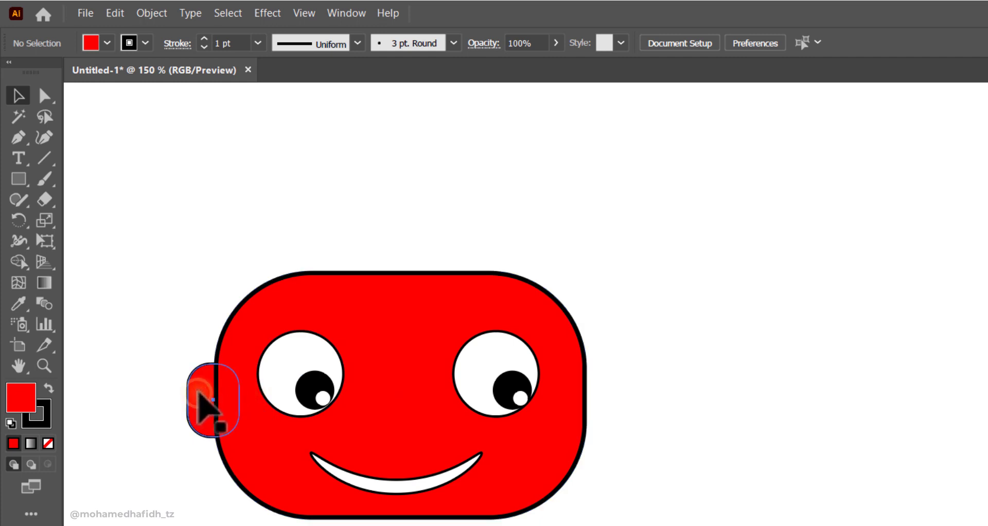
Duplicate the left ear horizontally onto the face's right edge, behind the face, and deselect it
drag(198, 392, 566, 391)
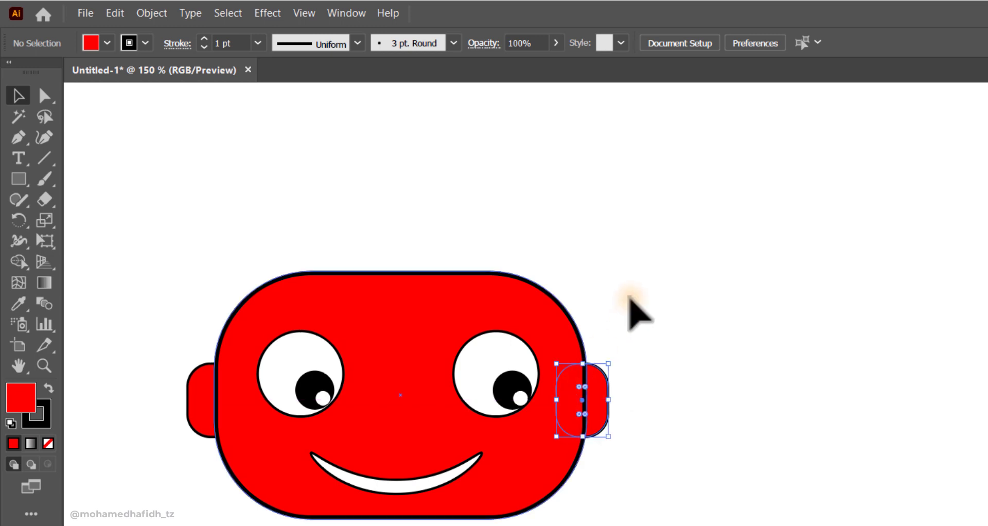
click(632, 246)
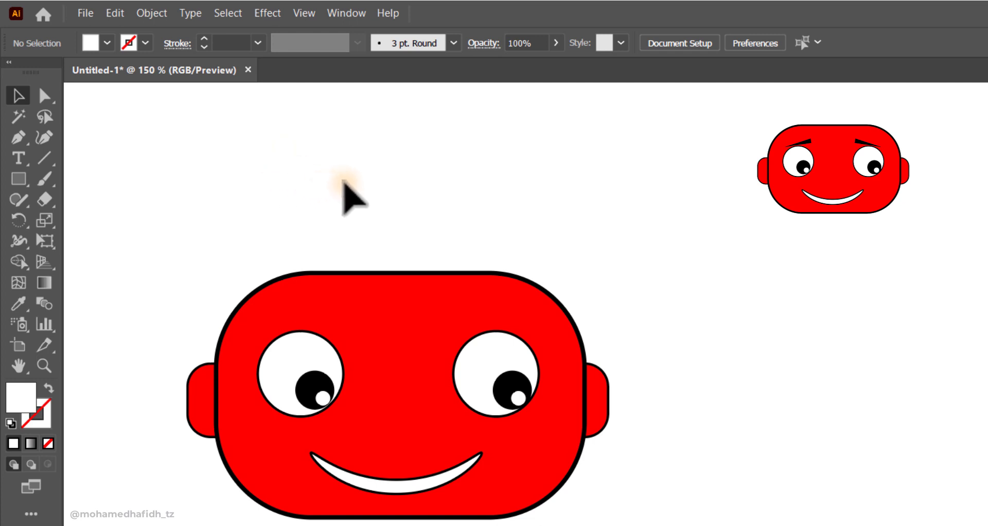
Draw a thin, wide rectangle above the face and fill it with black, without a stroke
right_click(18, 178)
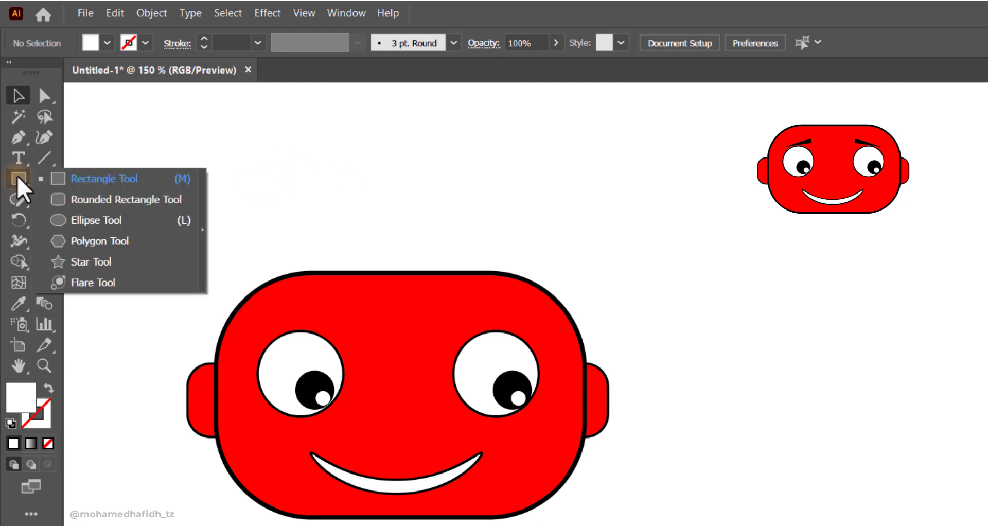
click(83, 178)
drag(248, 132, 323, 145)
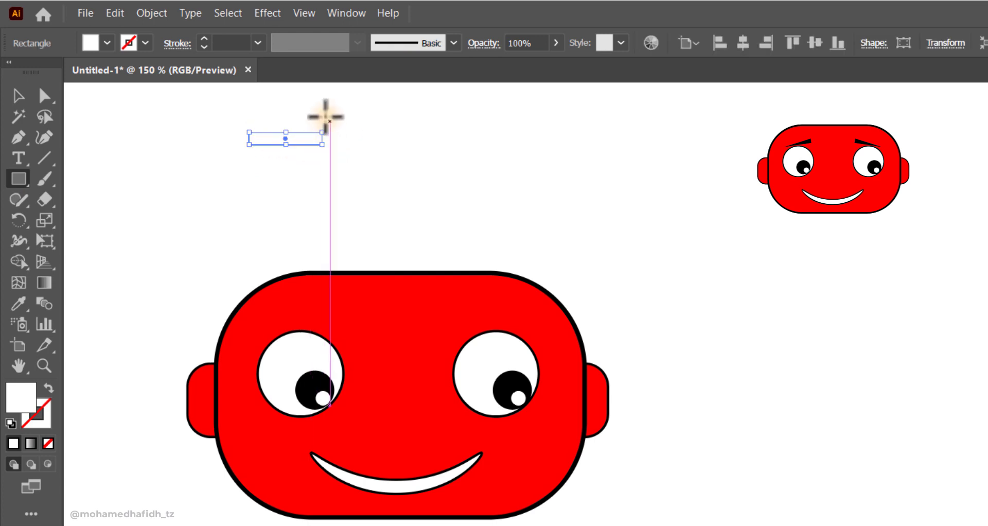
click(97, 42)
click(49, 69)
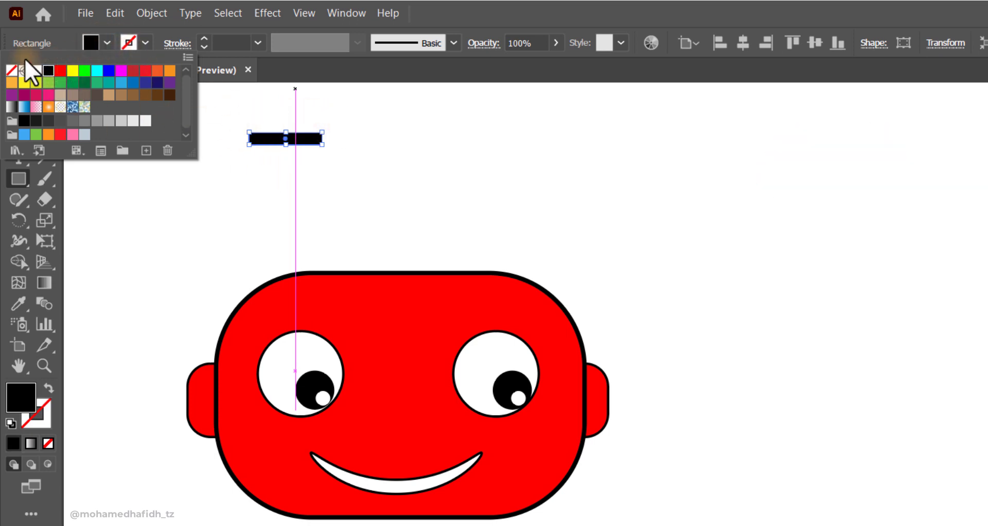
click(165, 198)
Move the black rectangle's upper-left anchor point down onto its lower-left corner to form a tapered wedge
click(44, 93)
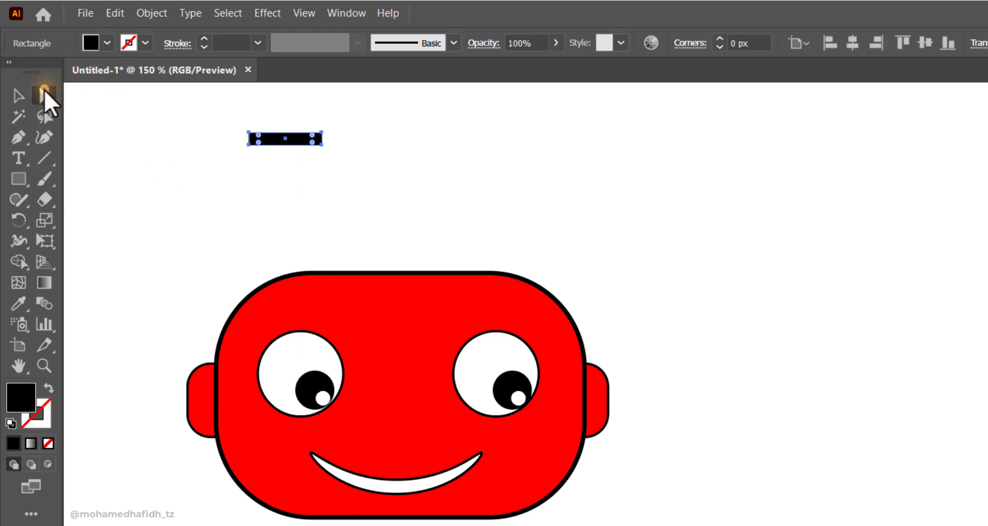
click(249, 134)
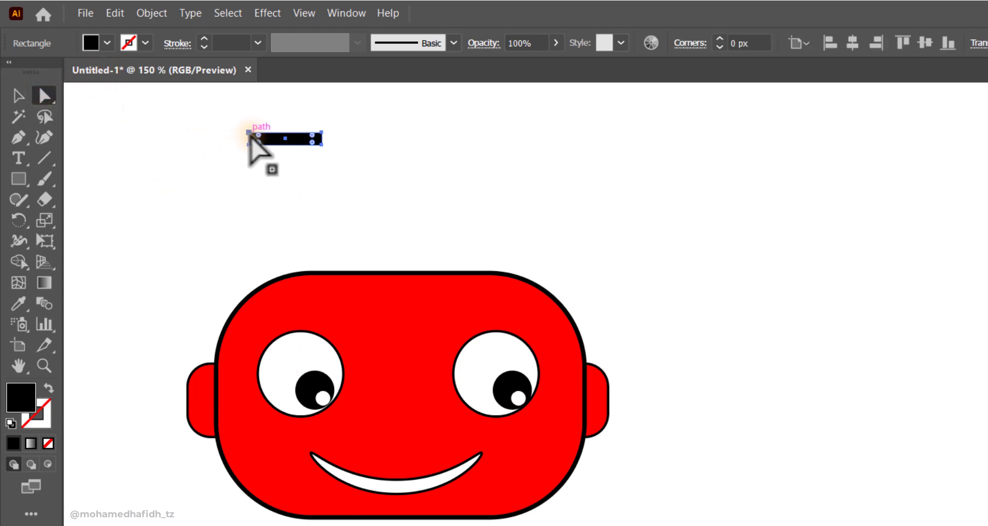
click(250, 134)
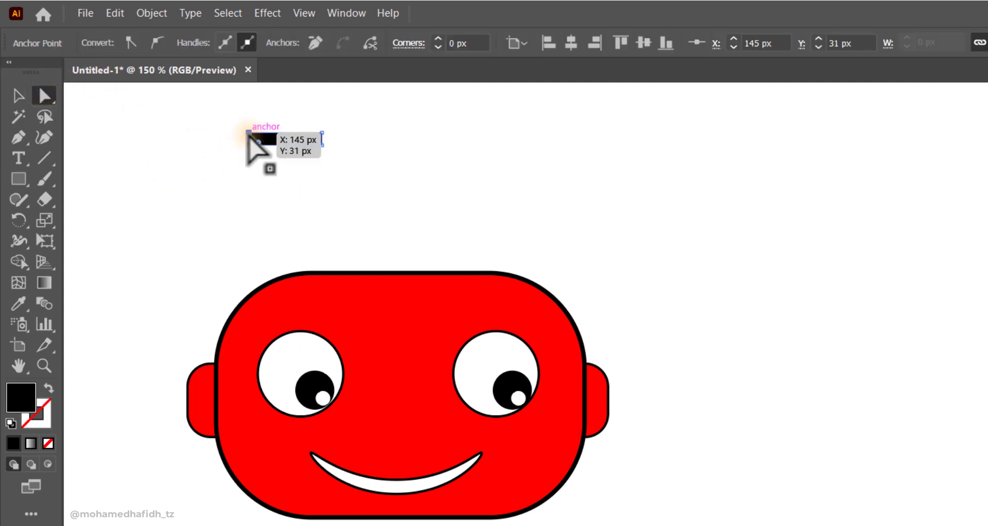
drag(249, 135, 249, 145)
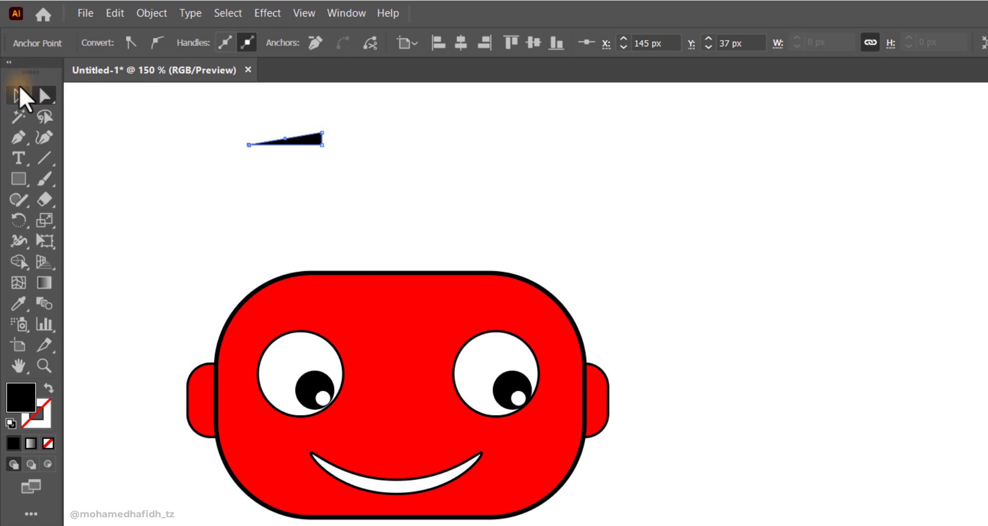
click(20, 92)
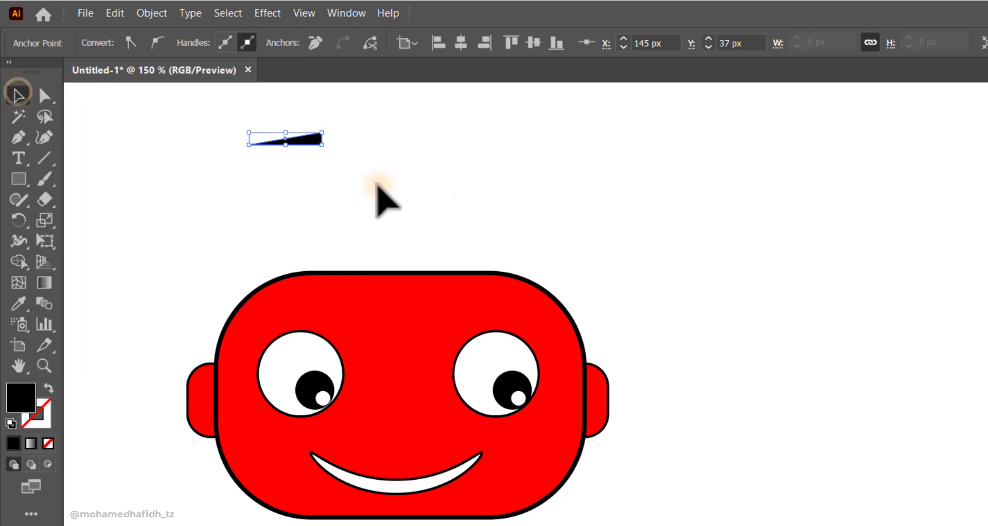
click(360, 155)
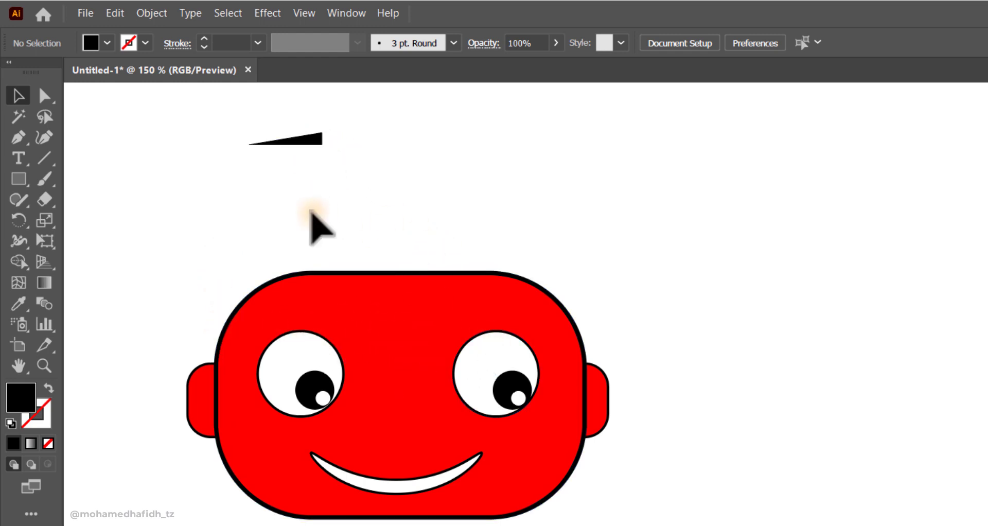
Place the black wedge just above the left eye as an eyebrow, with its thick end tilted slightly upward
drag(313, 134, 322, 318)
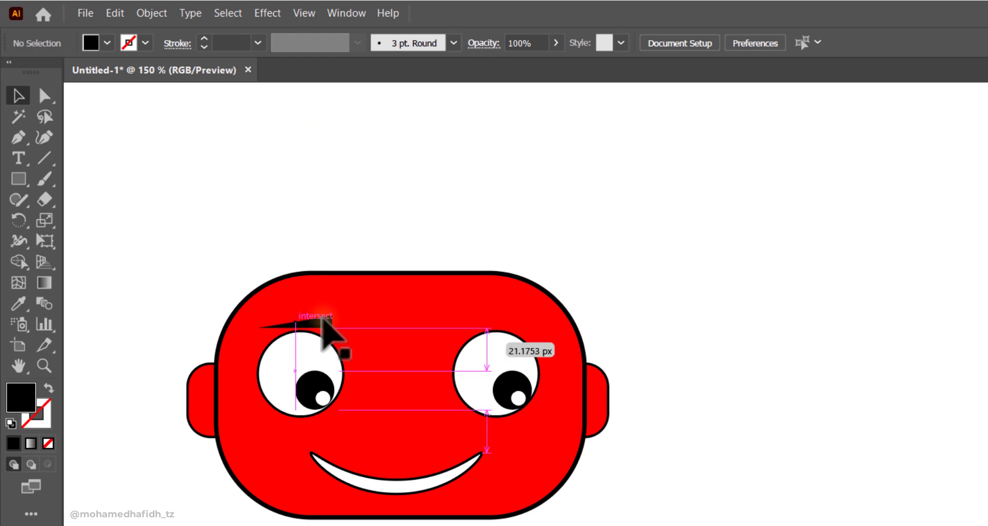
mouse_move(326, 318)
mouse_down()
mouse_move(353, 346)
mouse_move(330, 317)
mouse_up()
click(391, 194)
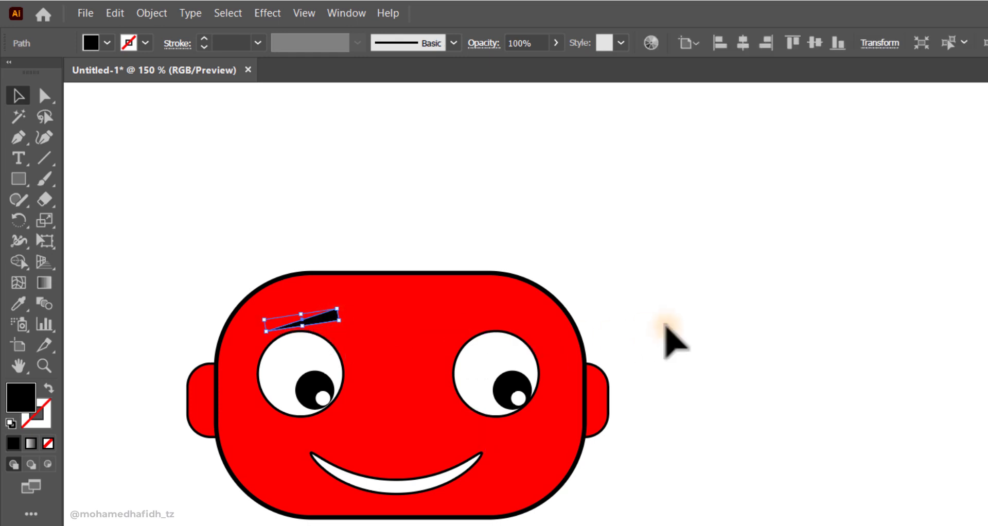
key(Left)
key(Left)
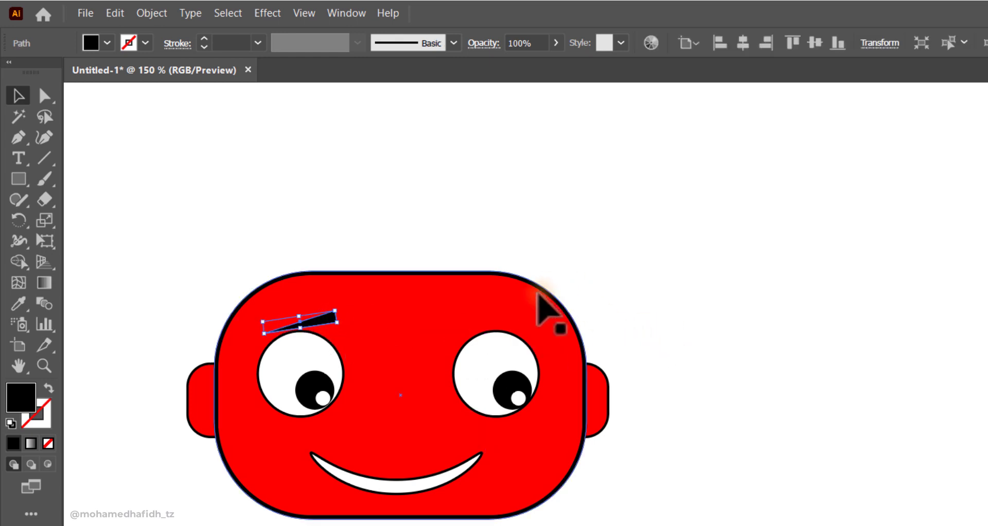
click(394, 252)
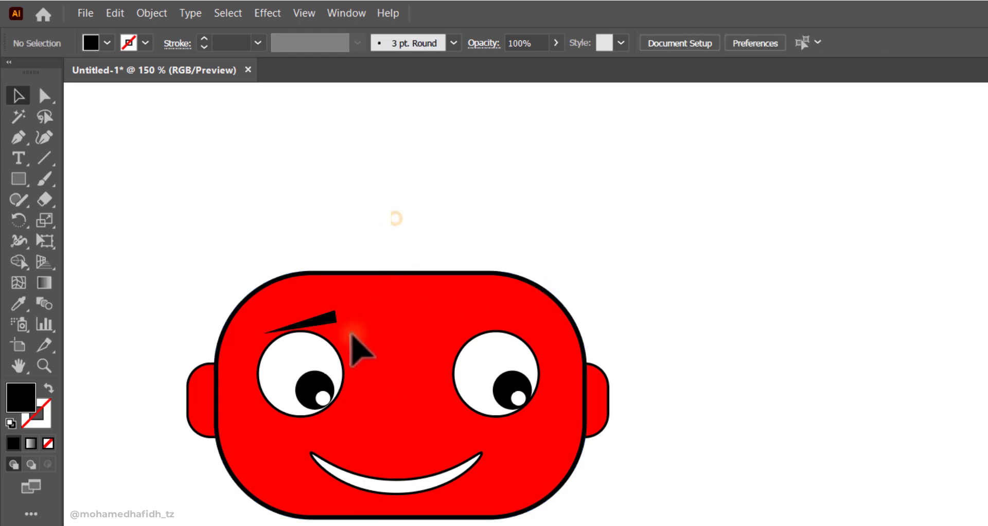
Duplicate the left eyebrow above the right eye and reflect the copy about the vertical axis
drag(329, 321, 502, 327)
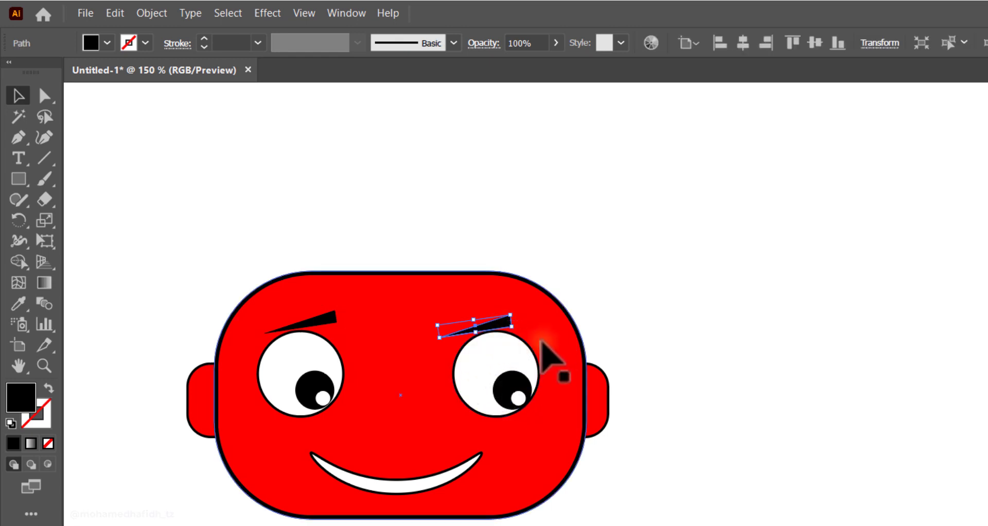
right_click(498, 323)
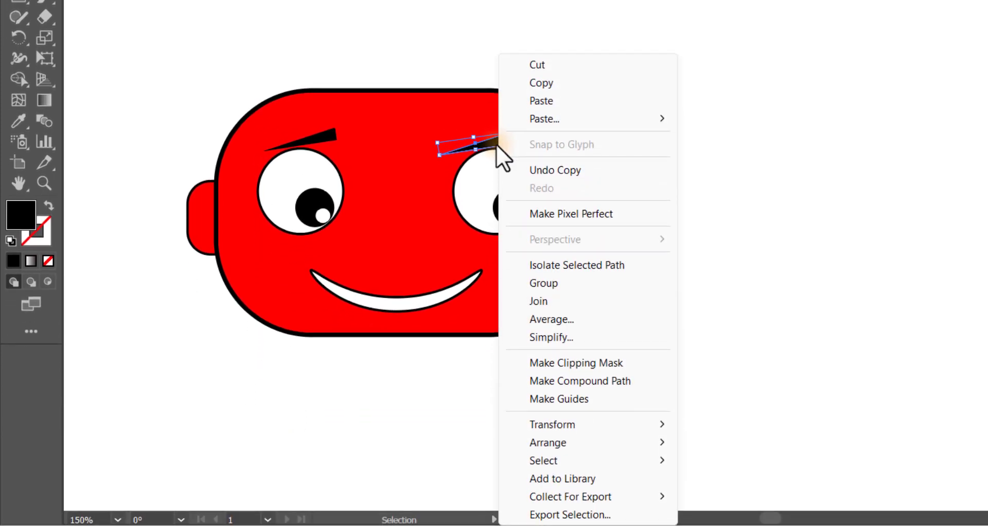
mouse_move(604, 446)
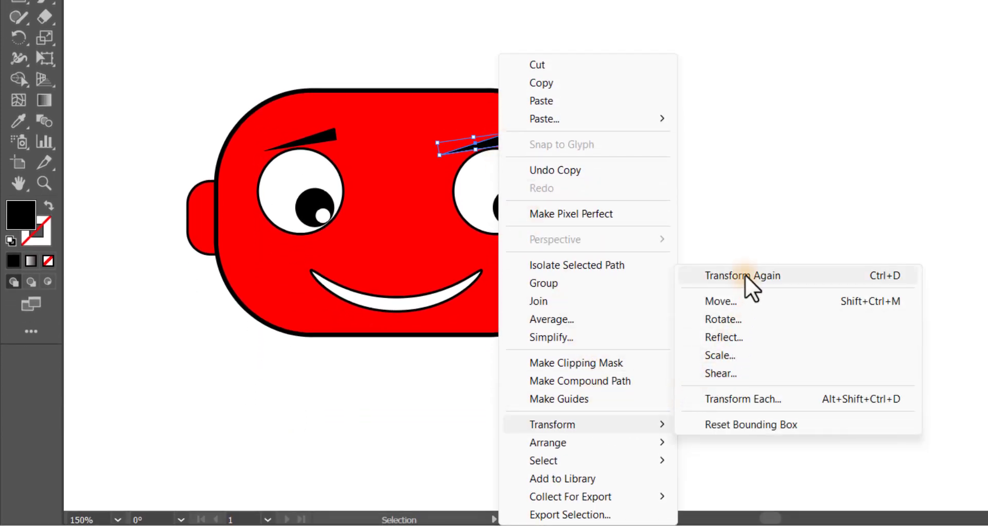
click(730, 339)
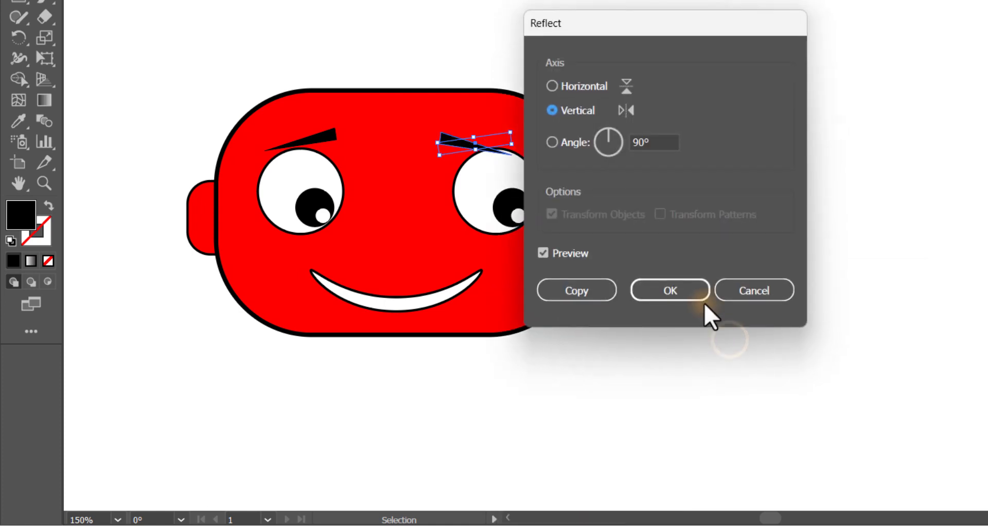
click(687, 291)
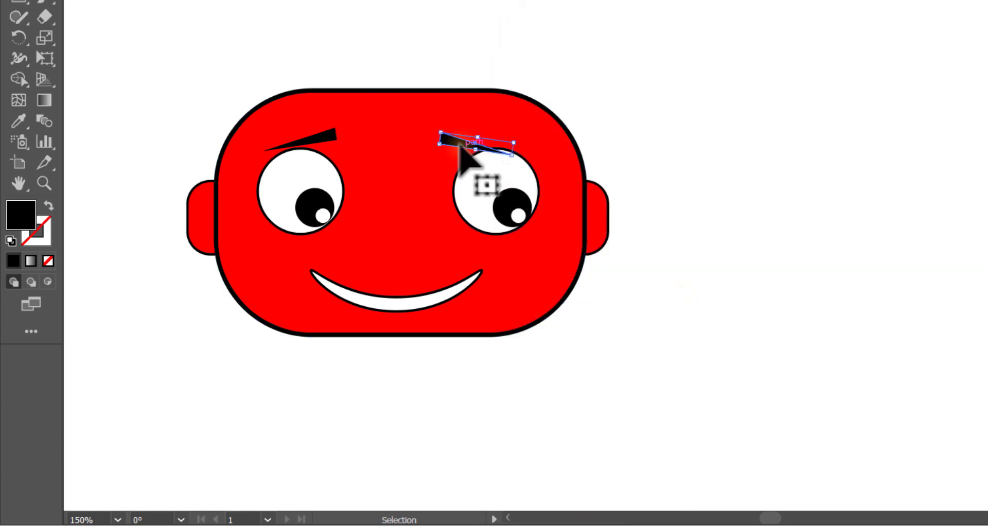
Position the mirrored eyebrow just above the right eye, level with the left eyebrow, and deselect it
drag(460, 145, 471, 136)
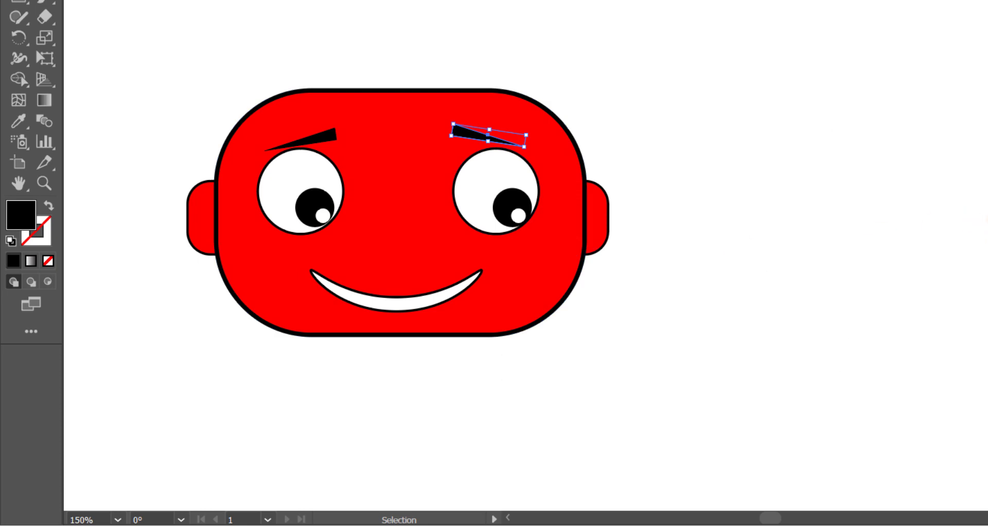
key(Down)
key(Down)
key(Down)
key(Down)
key(Down)
key(Right)
key(Right)
key(Right)
key(Right)
key(Right)
key(Right)
key(Right)
key(Right)
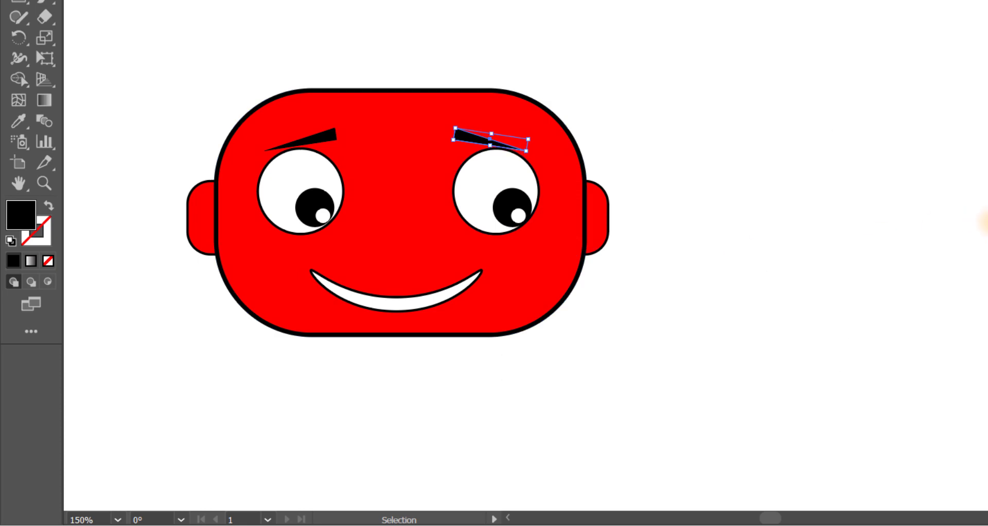
click(657, 88)
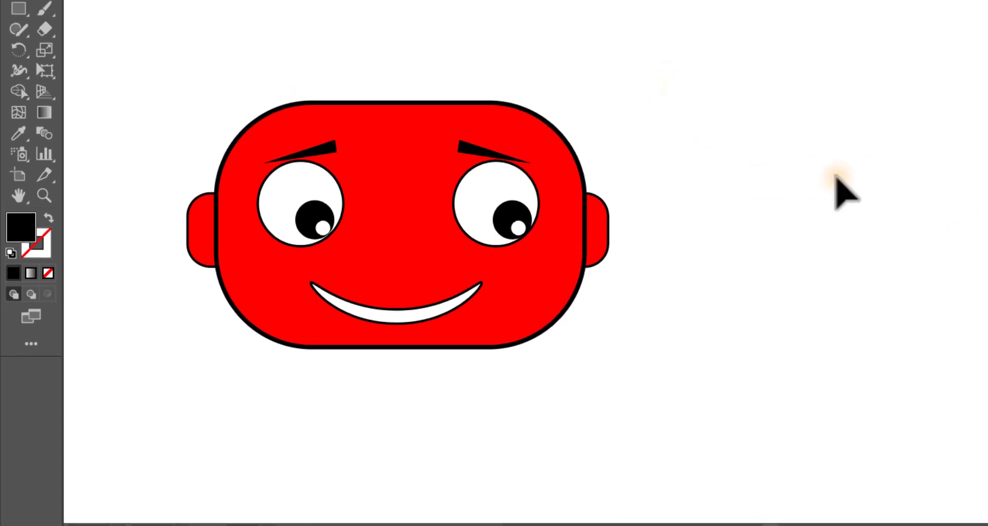